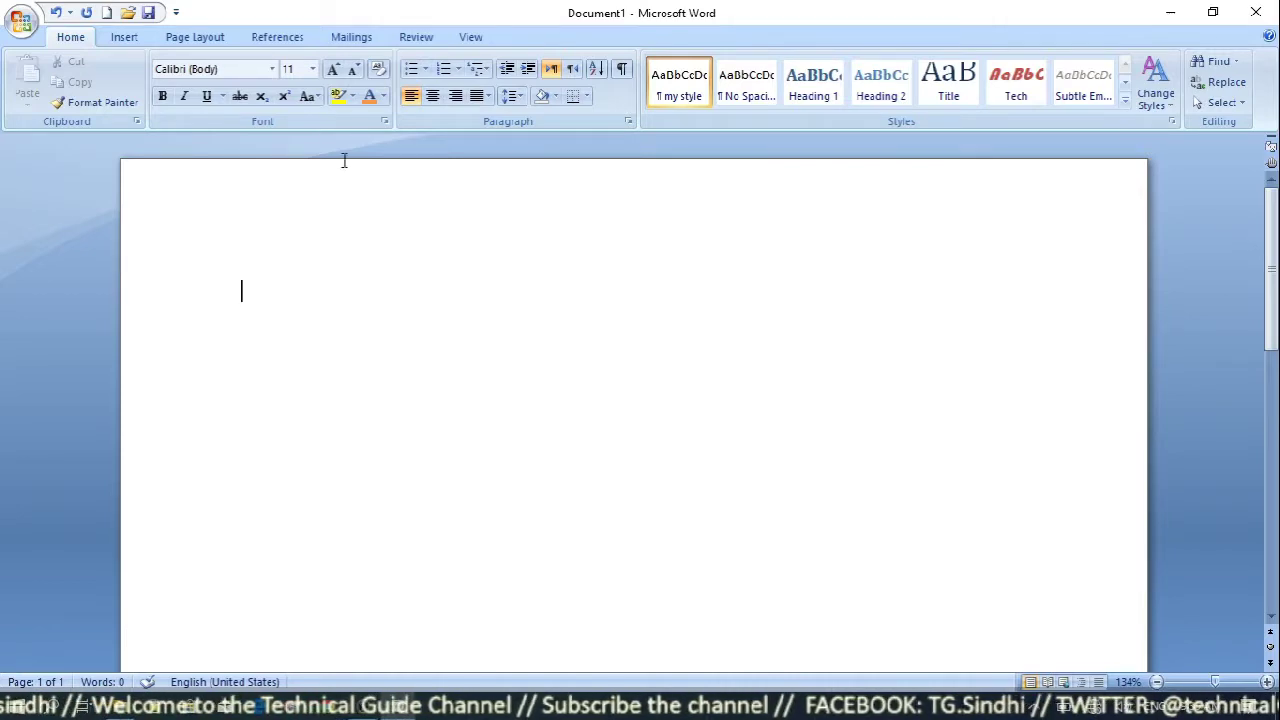
Step: Switch the ribbon from the References tools to the Review tab's proofing tools
left_click(289, 38)
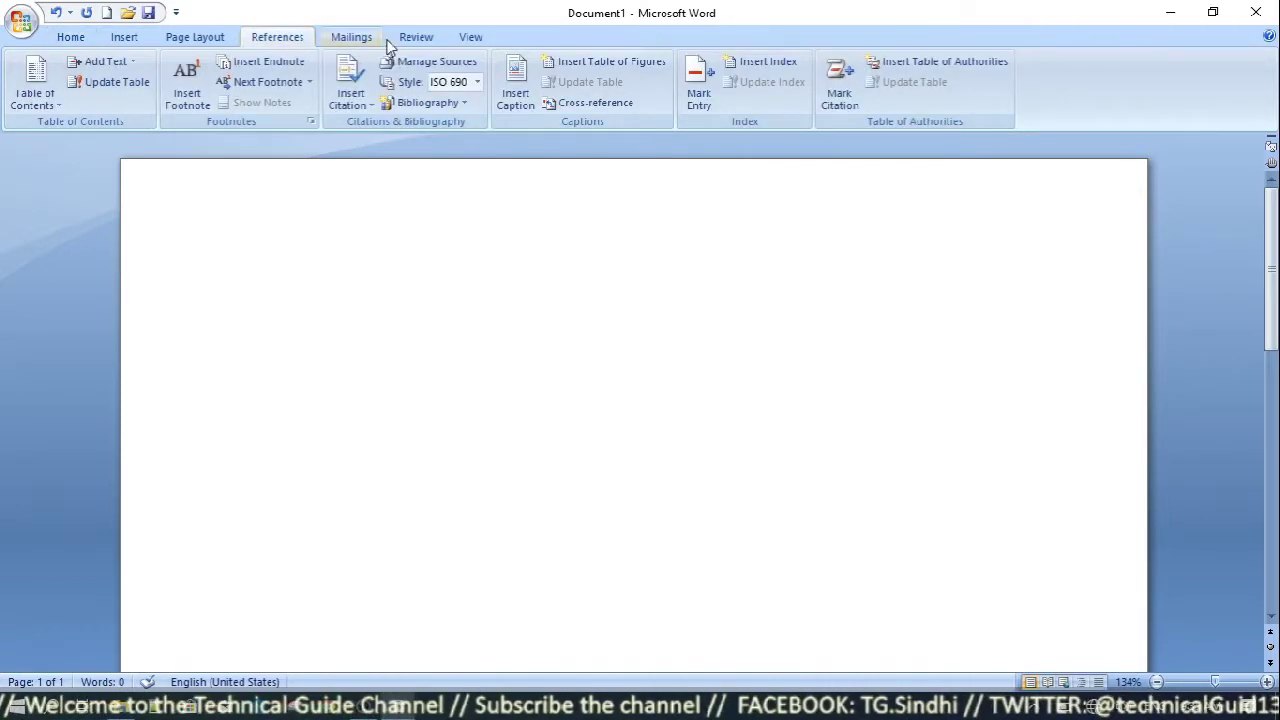
left_click(418, 38)
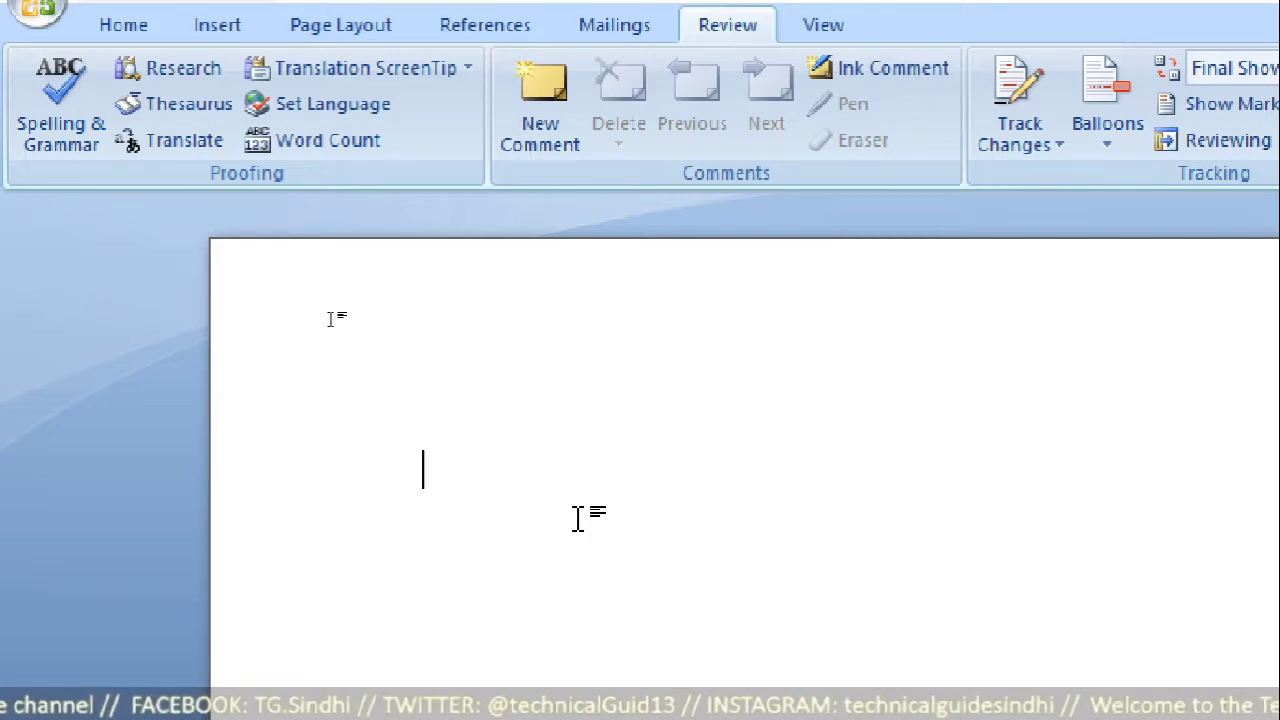
Step: Type the misspelled word 'techer' in lowercase and select it
type("te")
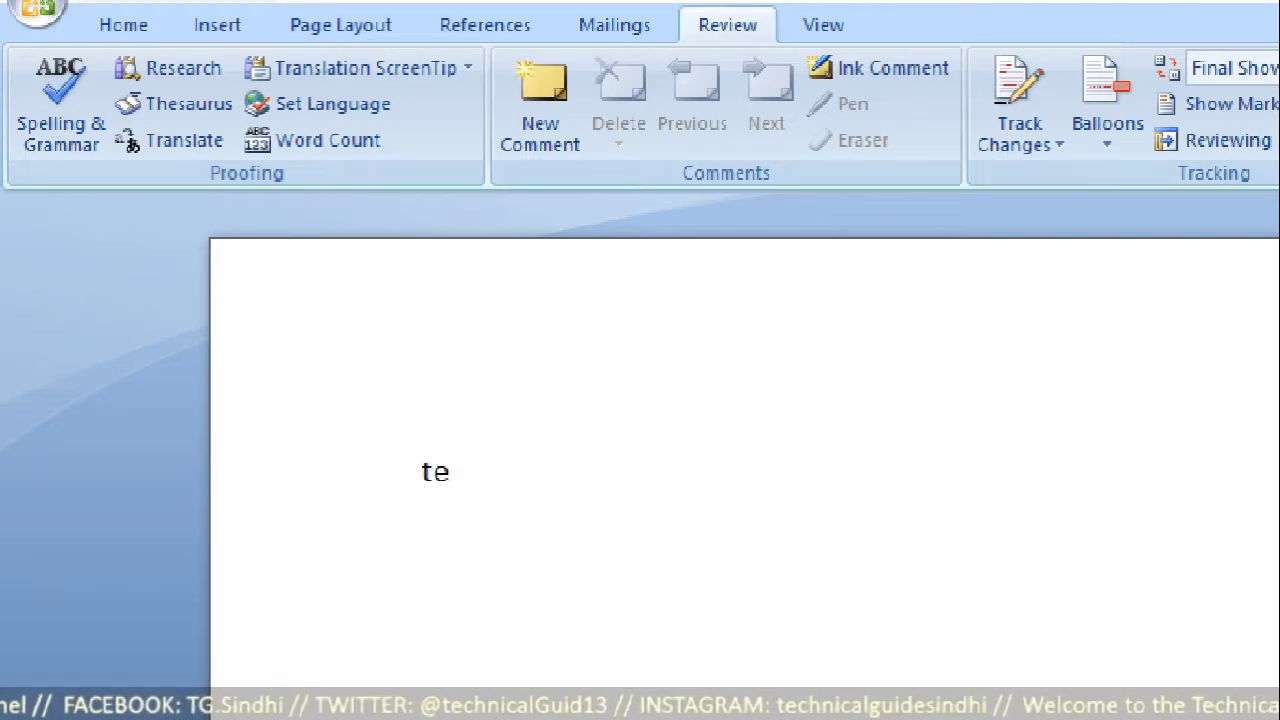
type("cher")
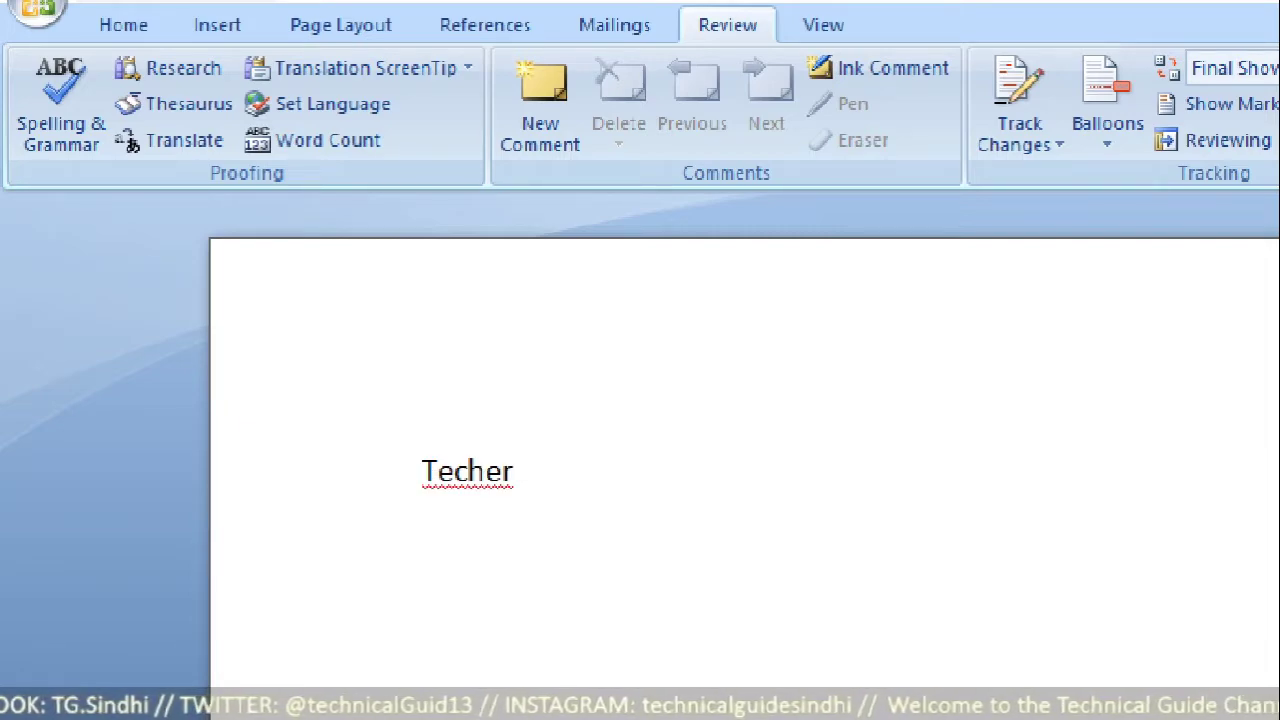
key("Left")
key("Left")
key("Left")
key("Left")
key("Left")
key("Left")
key("BackSpace")
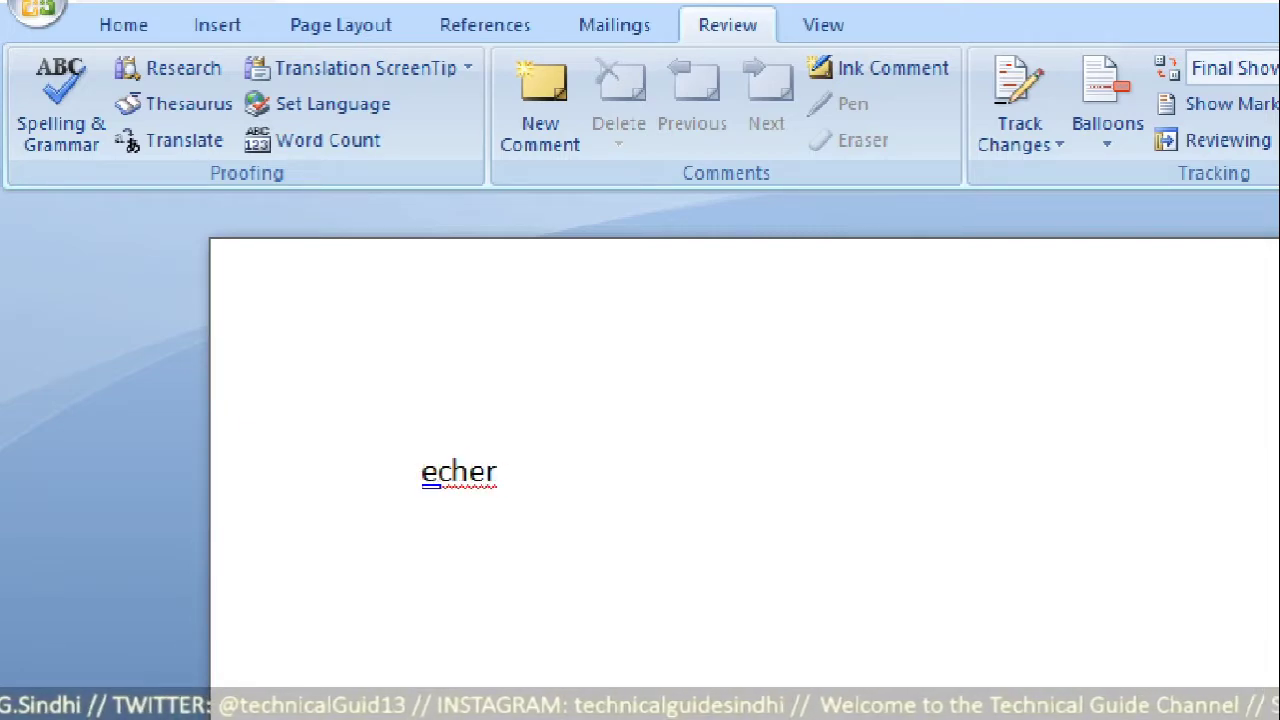
type("t")
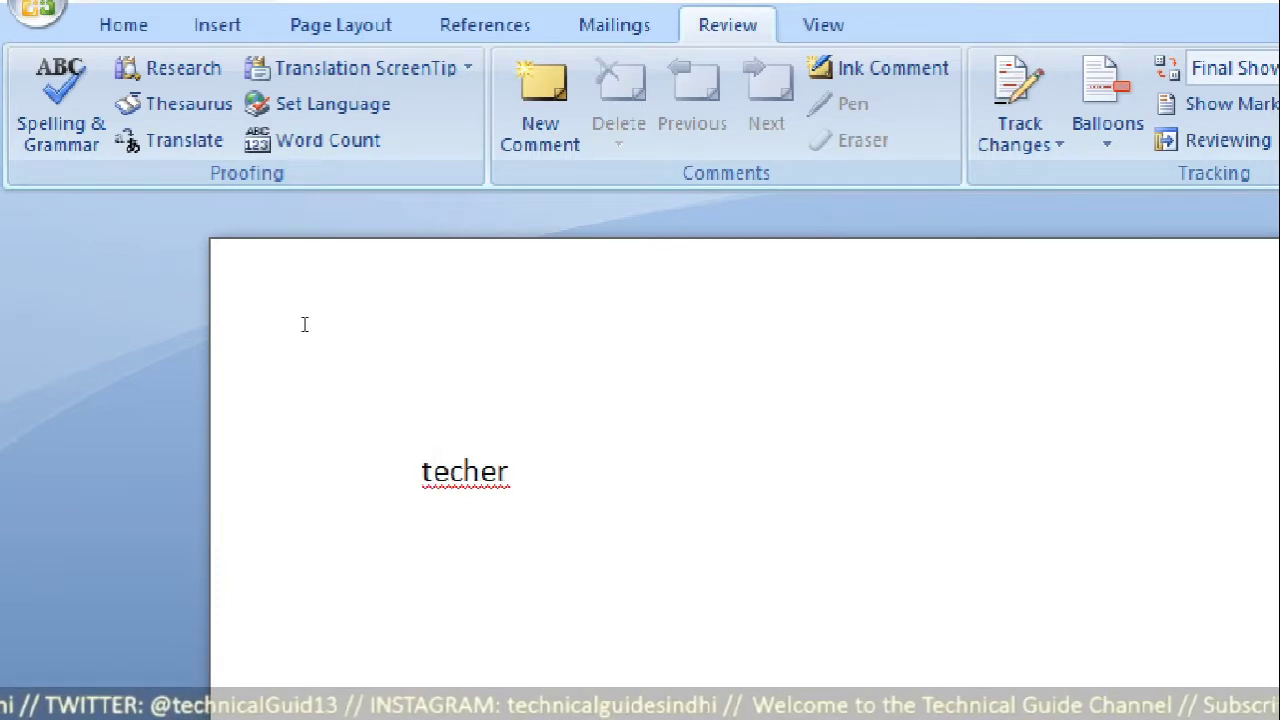
left_click_drag(533, 557, 425, 455)
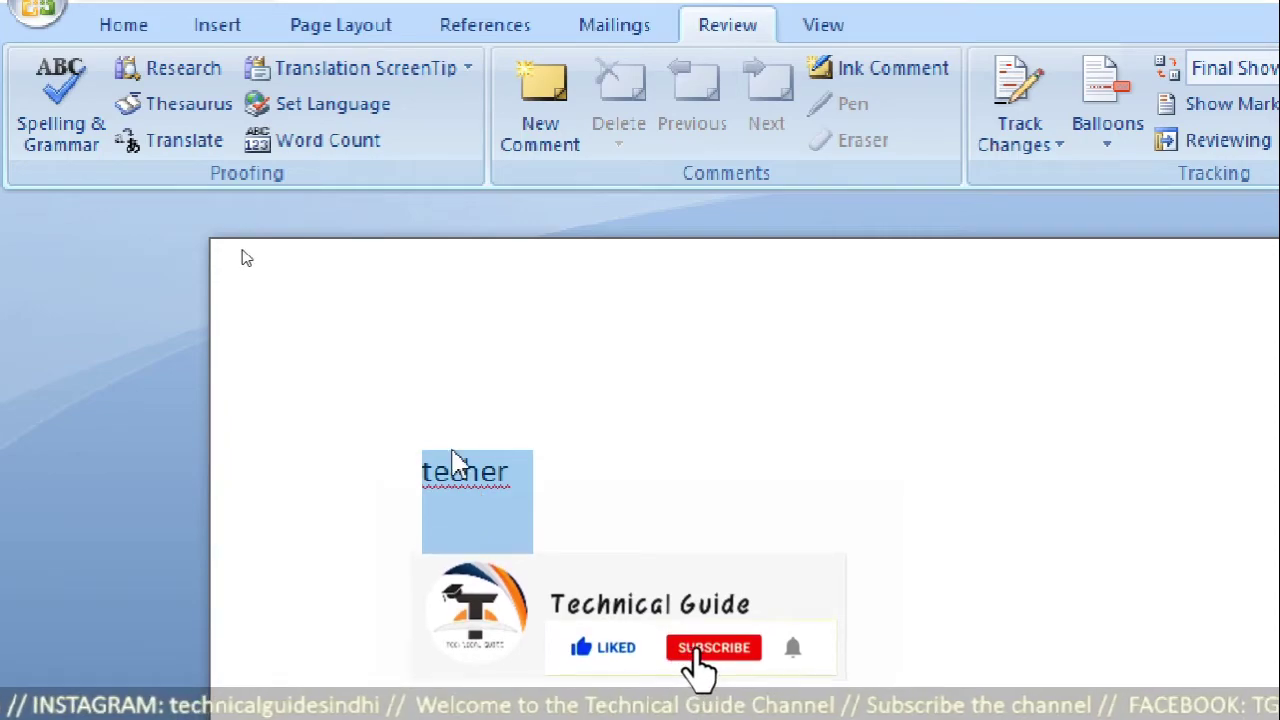
Step: Use Spelling & Grammar to change 'techer' to the suggestion 'teacher', then close the check
left_click(57, 143)
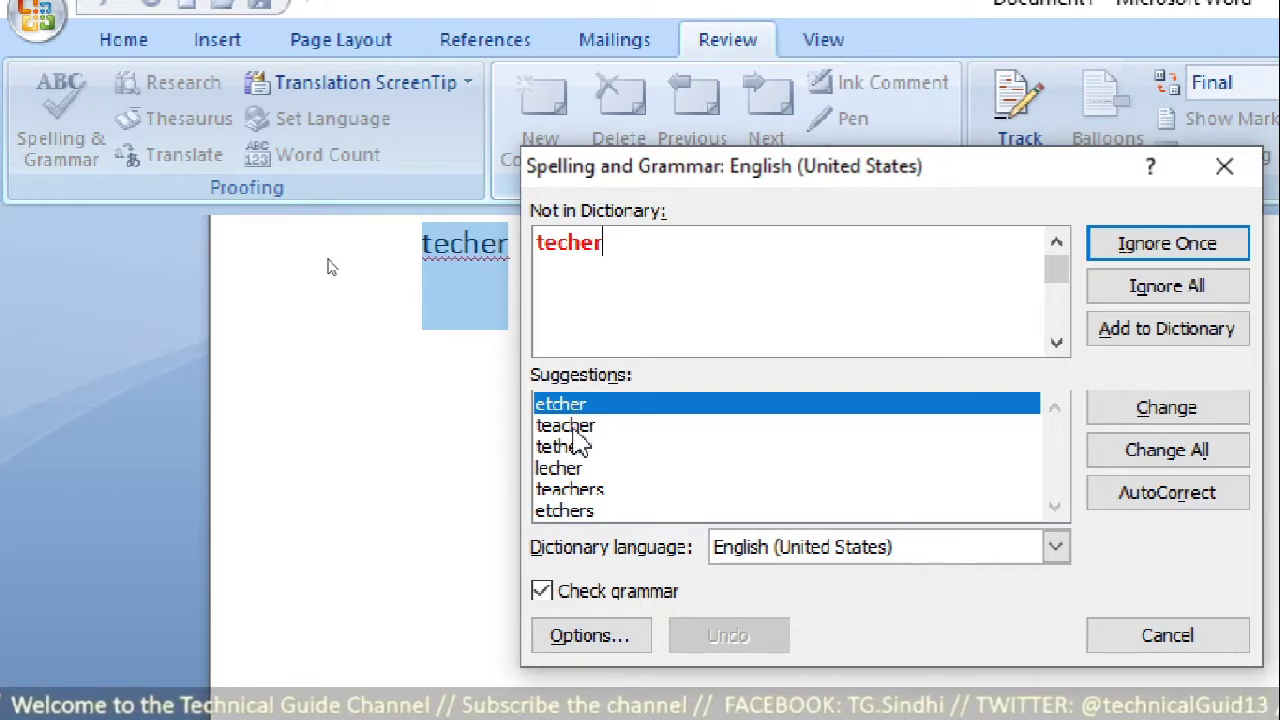
left_click(575, 435)
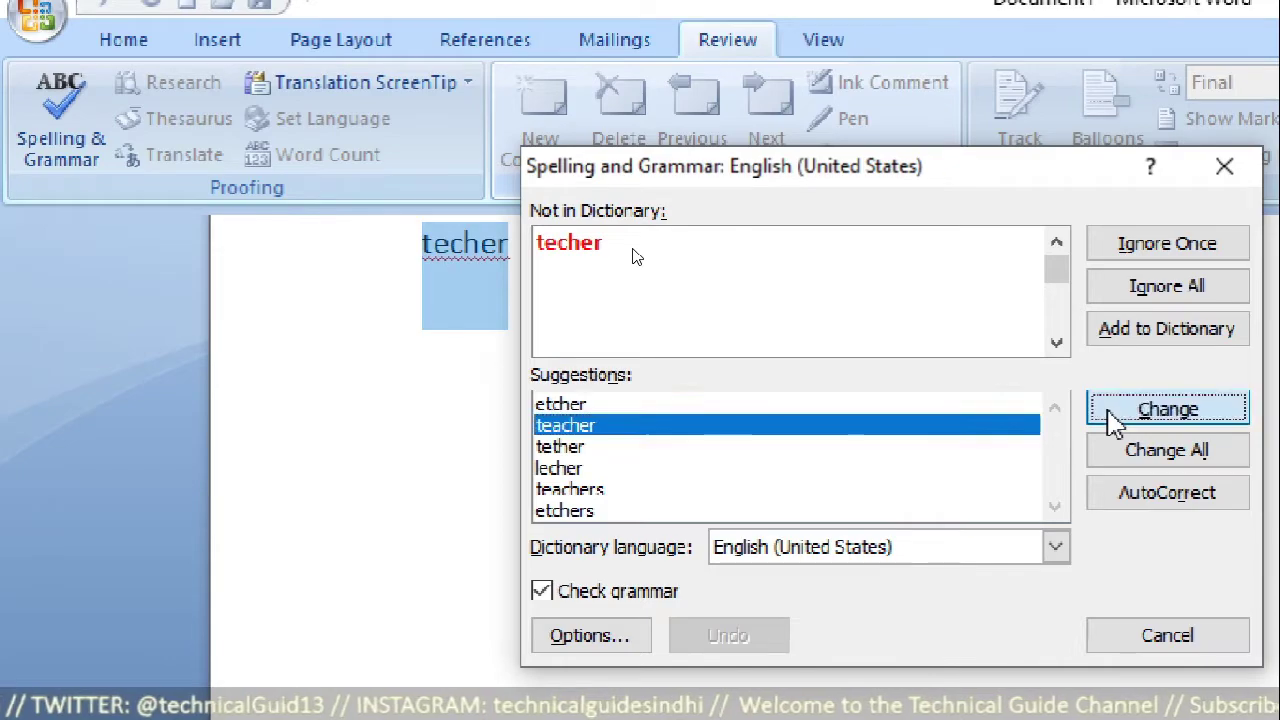
left_click(1115, 425)
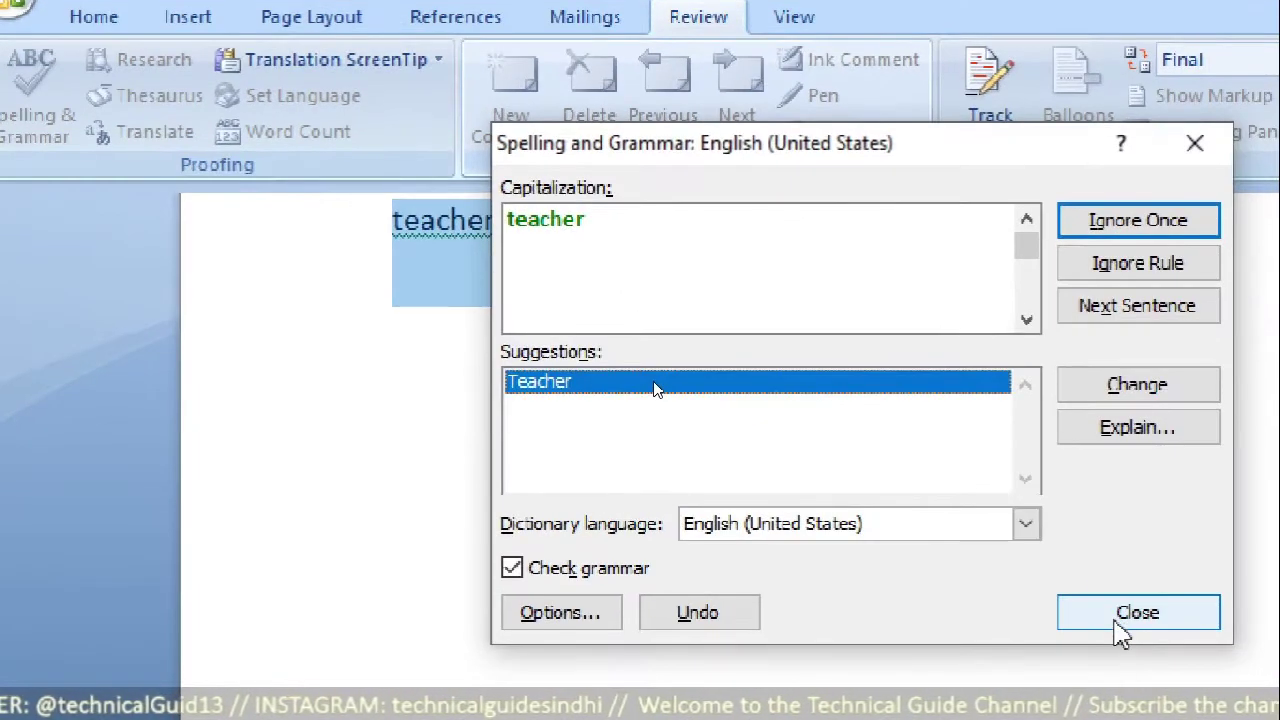
left_click(1120, 635)
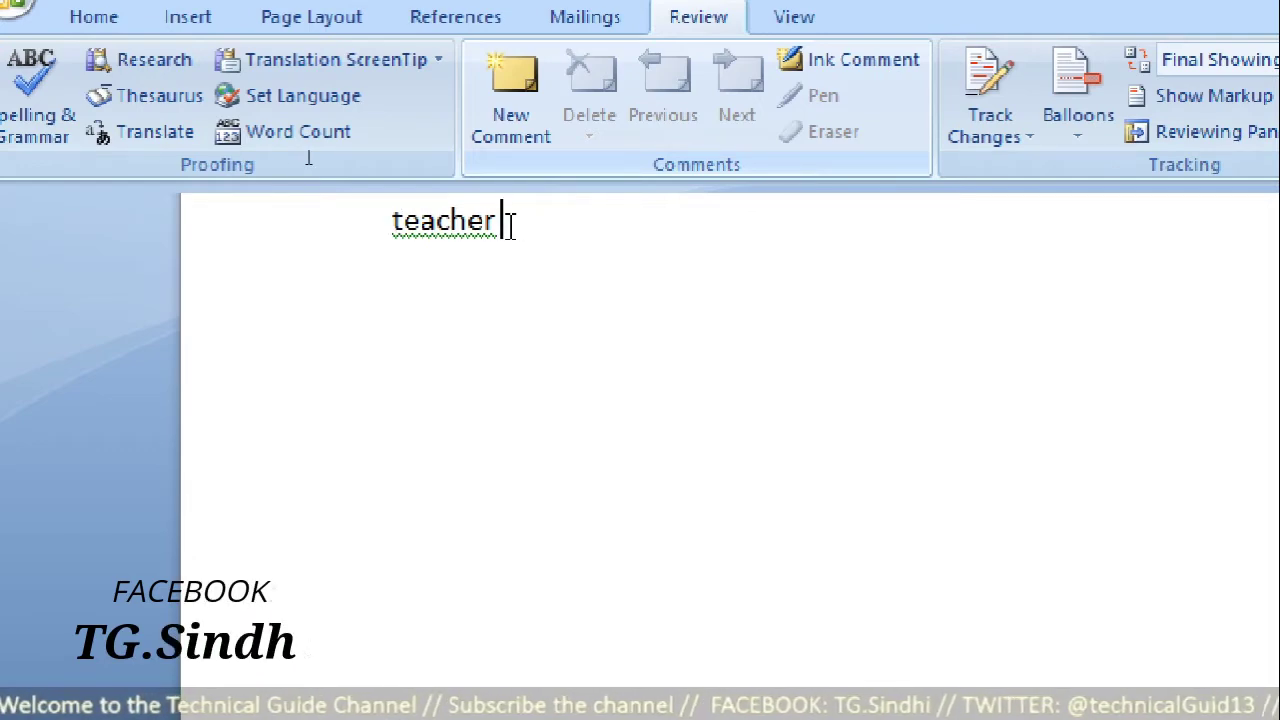
Step: Select 'teacher', rerun Spelling & Grammar and pick the capitalized 'Teacher' suggestion
left_click_drag(516, 223, 395, 224)
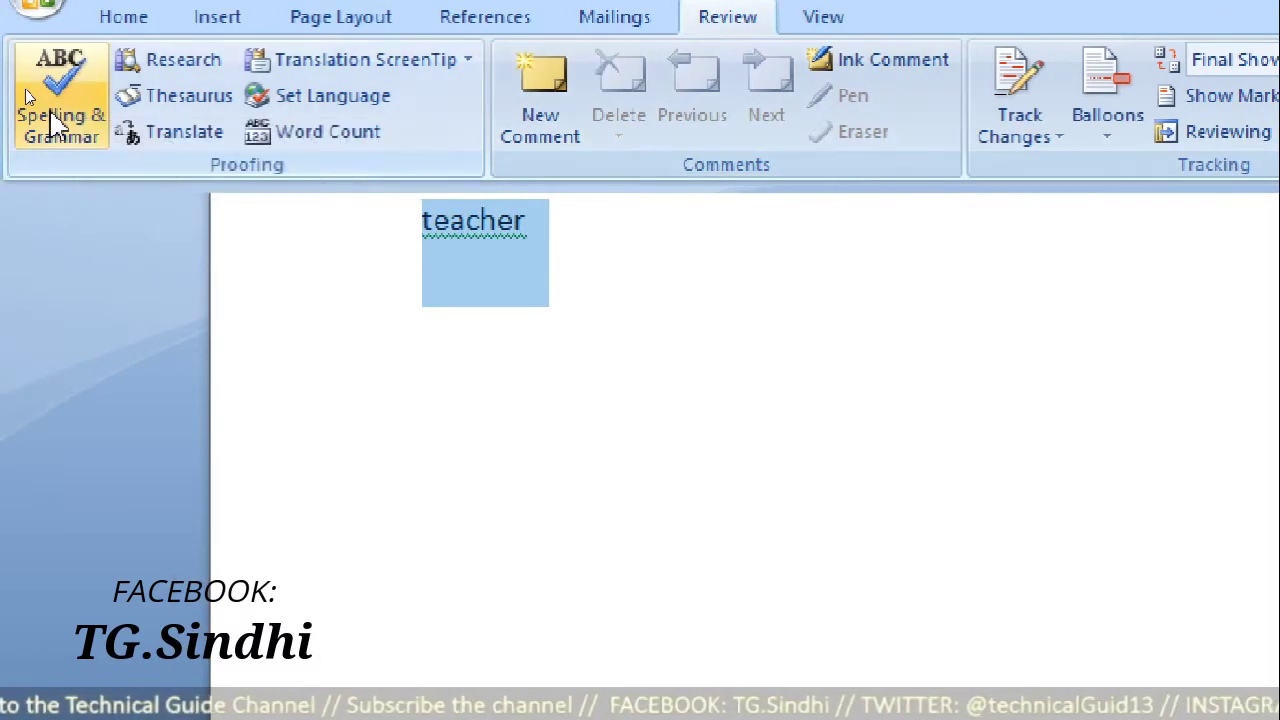
left_click(55, 125)
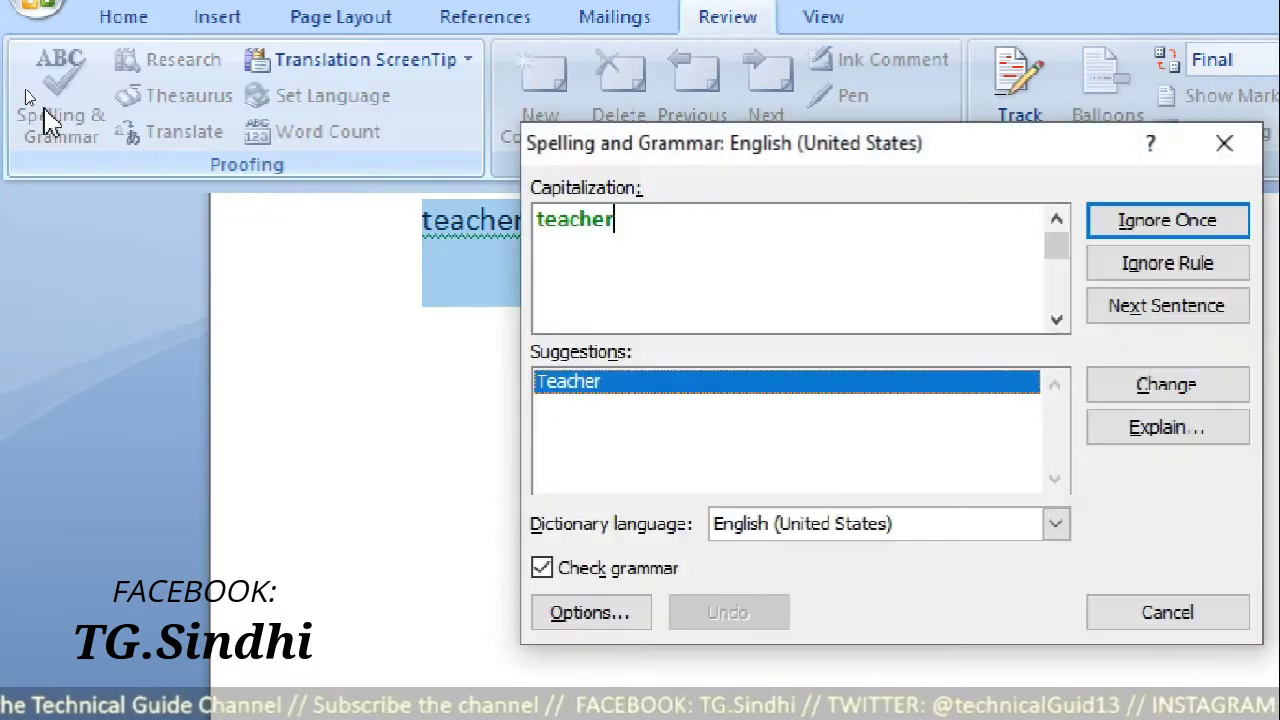
left_click_drag(760, 153, 785, 125)
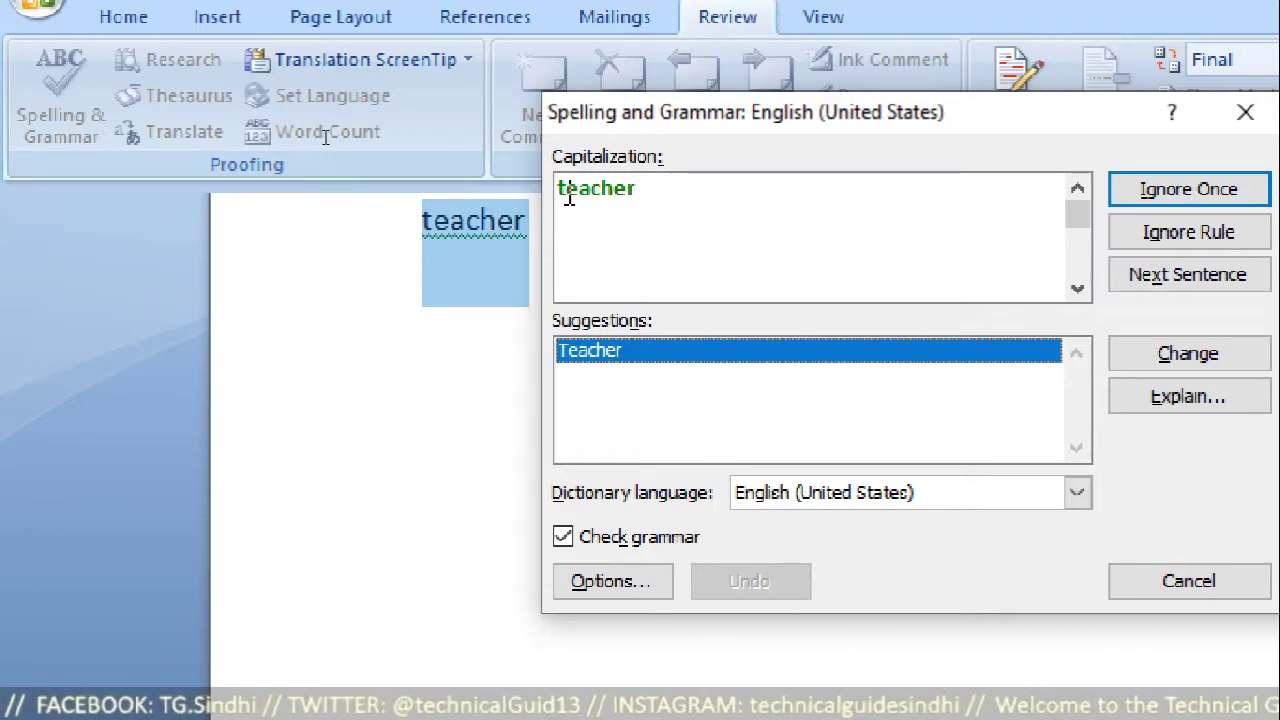
left_click(572, 356)
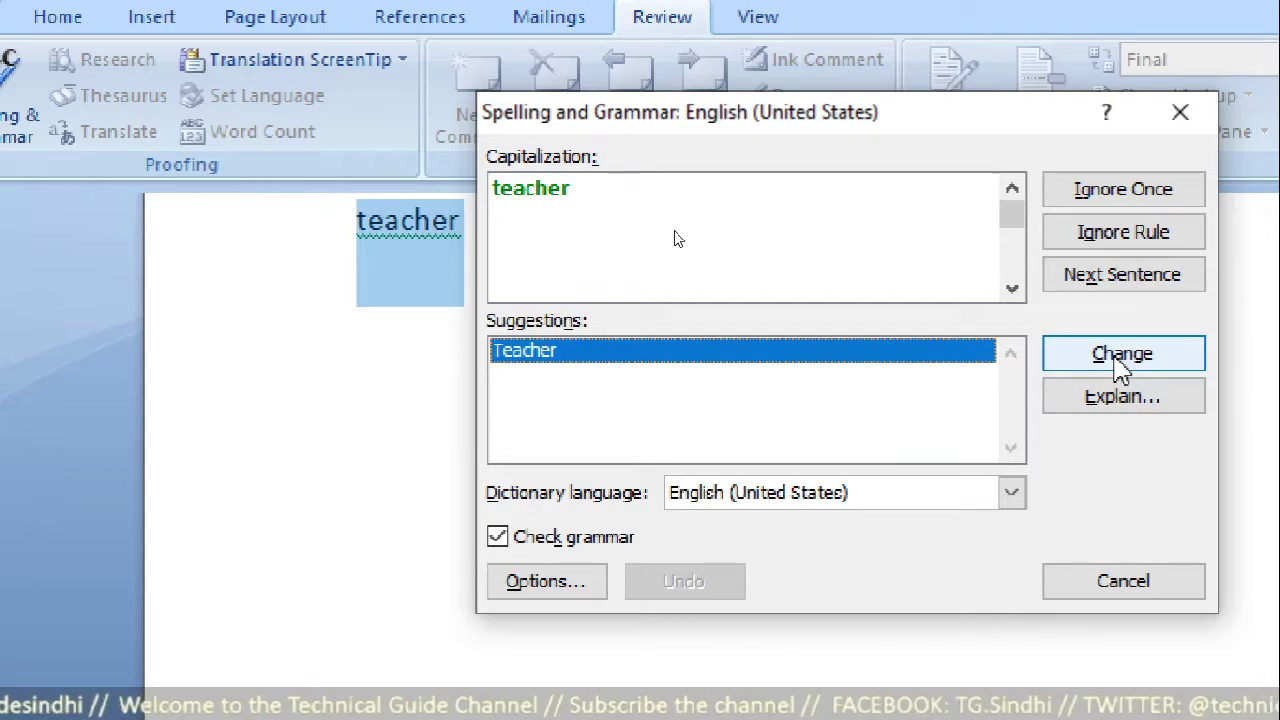
Step: Change 'teacher' to 'Teacher' and decline checking the rest of the document
left_click(1120, 360)
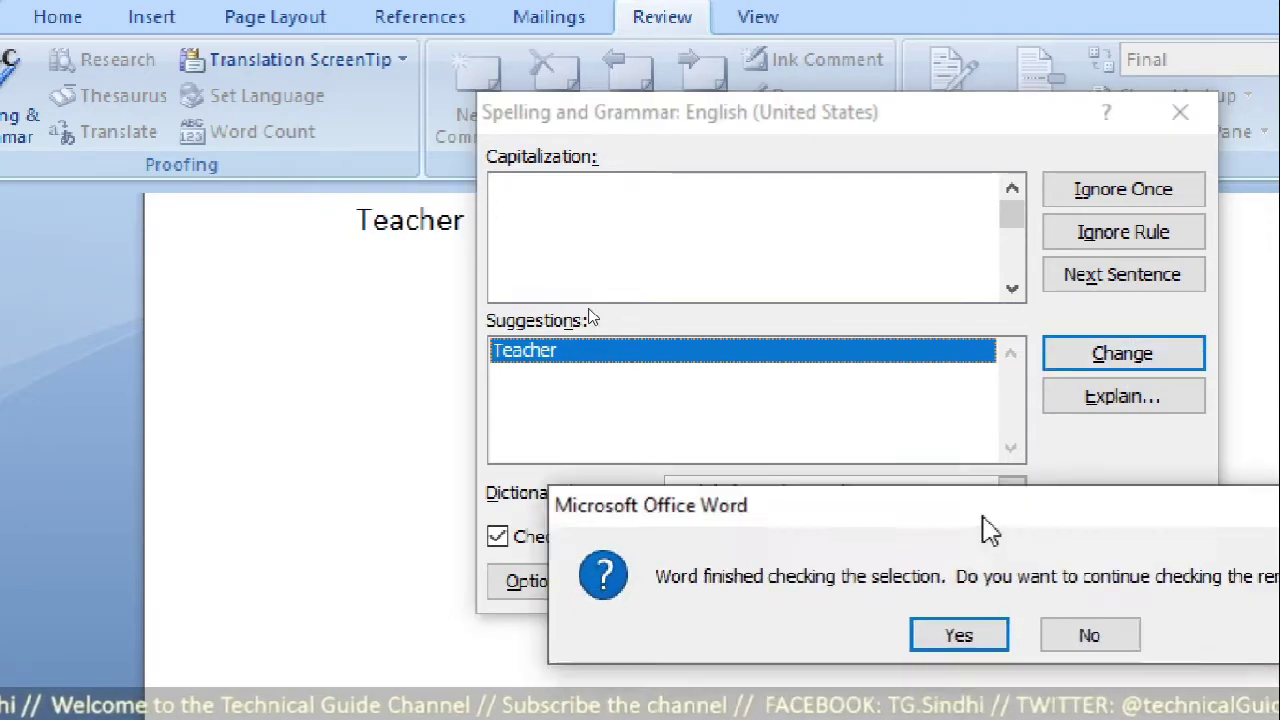
left_click_drag(985, 530, 662, 301)
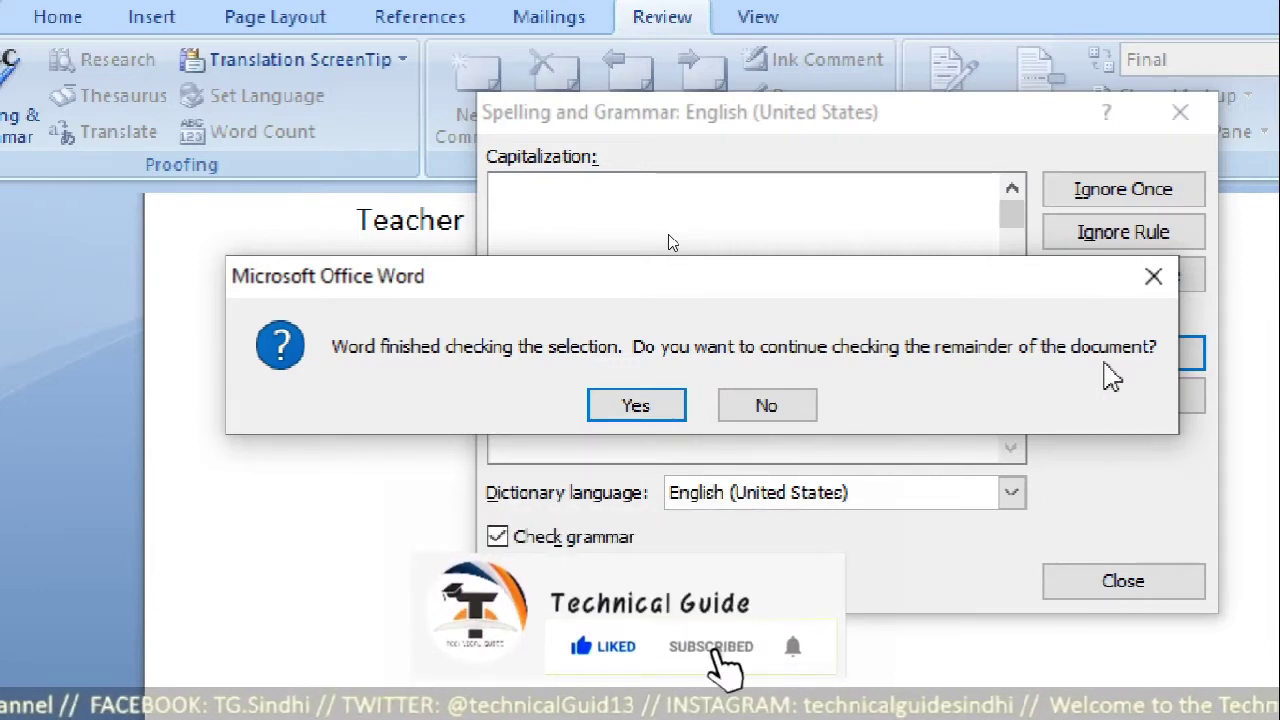
left_click(790, 410)
scroll(598, 400, "up", 3)
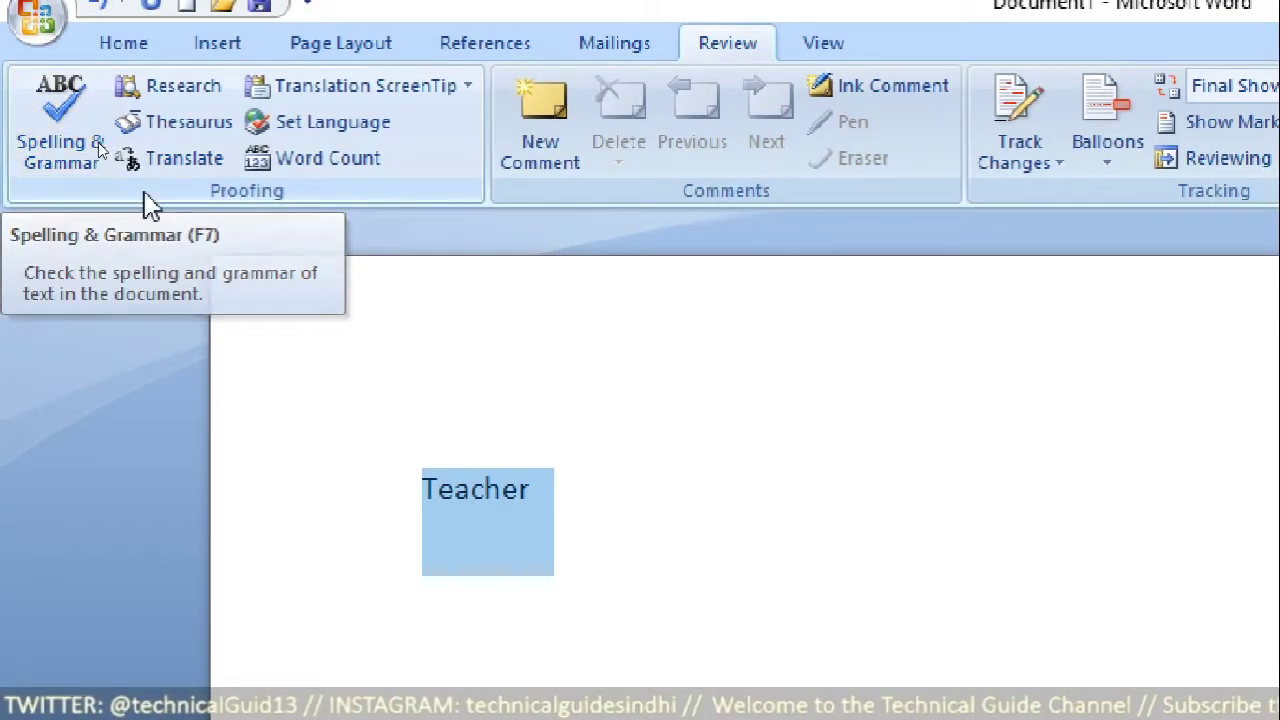
Step: Add the sentence 'He is a boy.' on a new line below Teacher and select it
left_click(545, 468)
type("H")
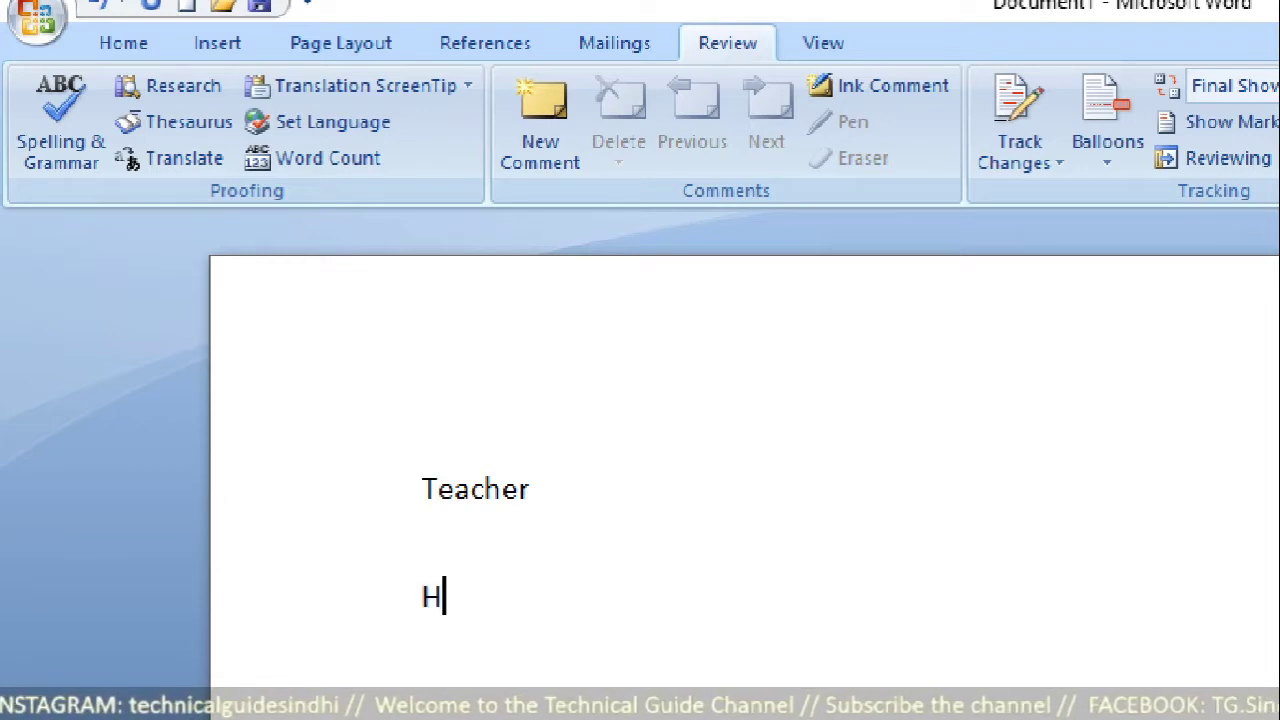
type("e is a")
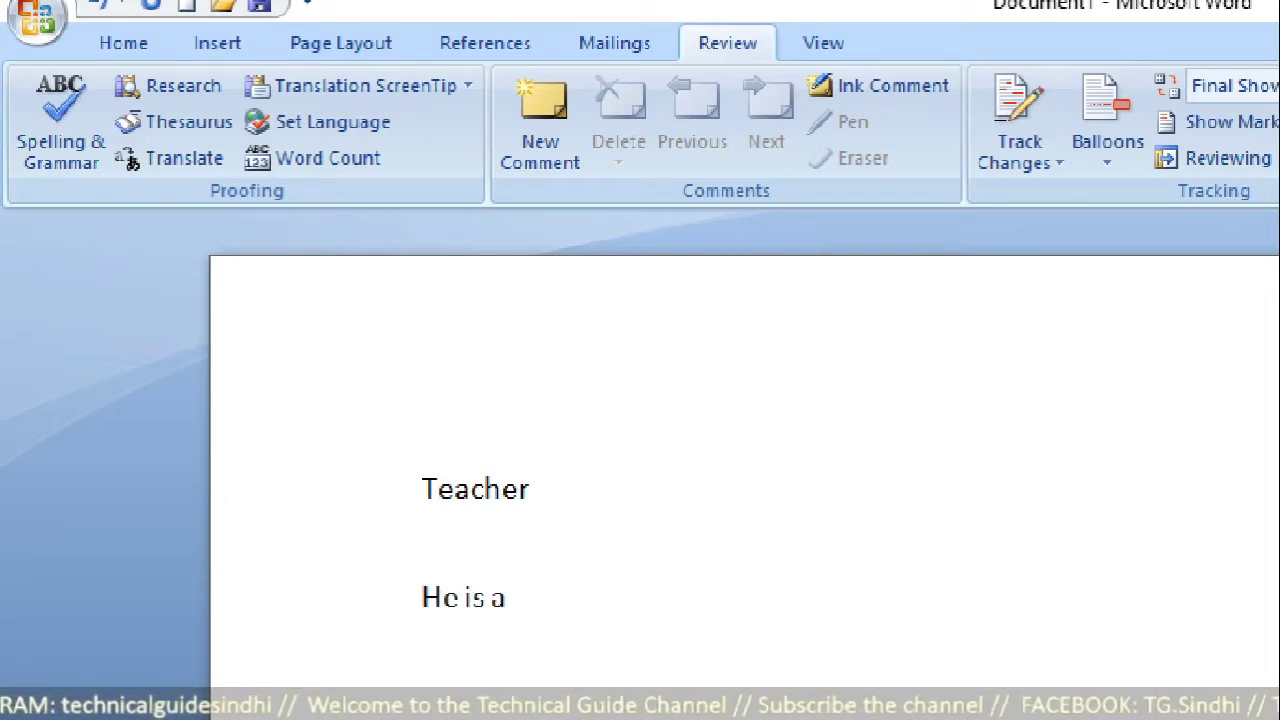
type(" boy.")
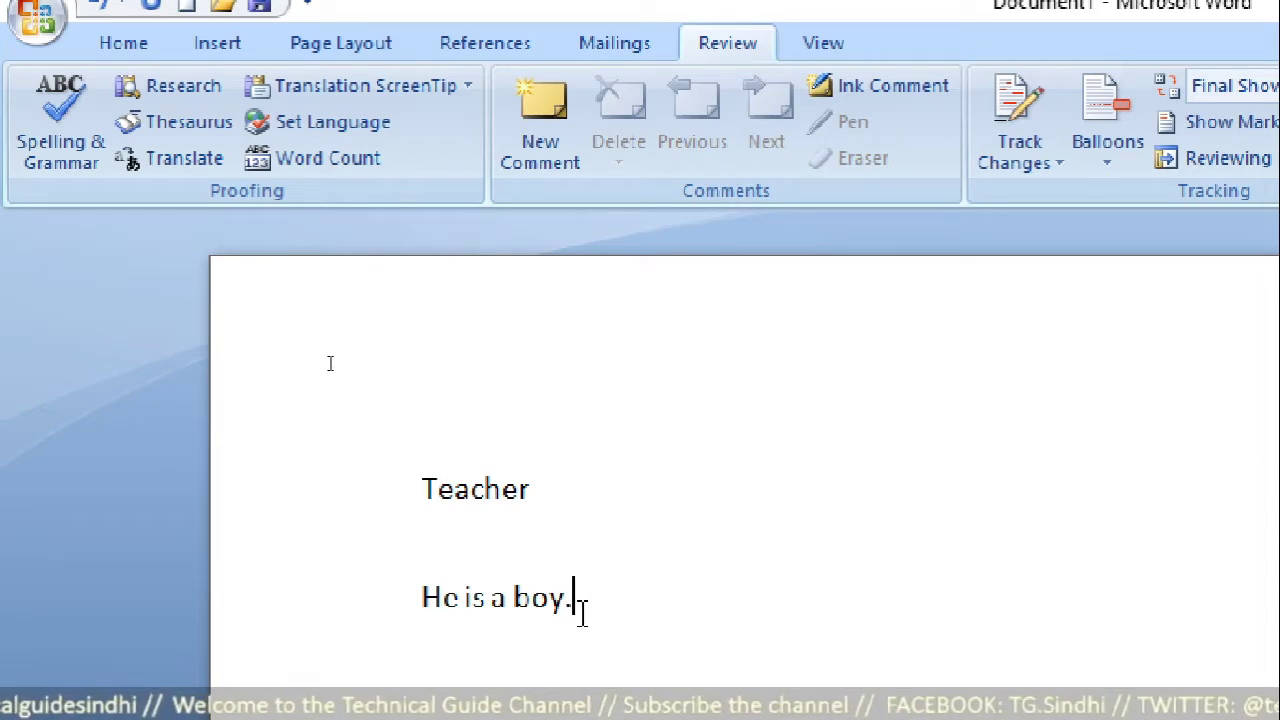
left_click_drag(580, 611, 428, 612)
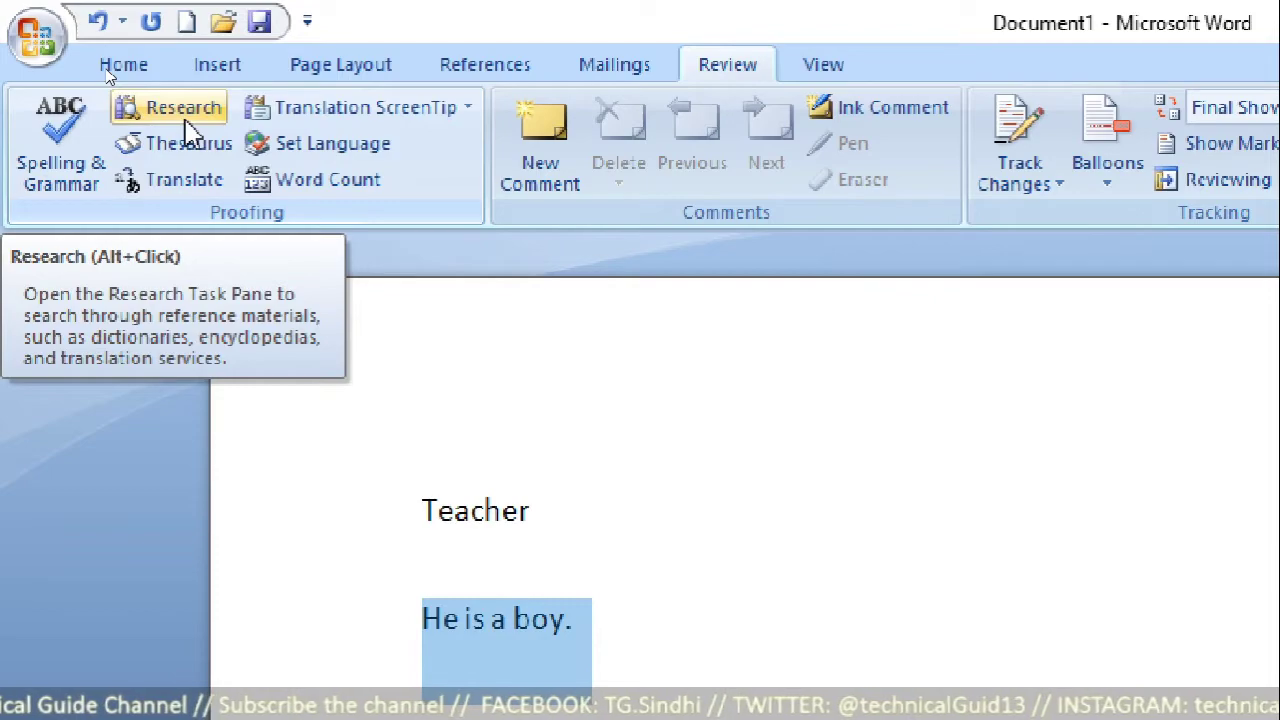
Step: Translate 'He is a boy.' from English to Urdu (Pakistan) in the Research pane and read the result
left_click(185, 118)
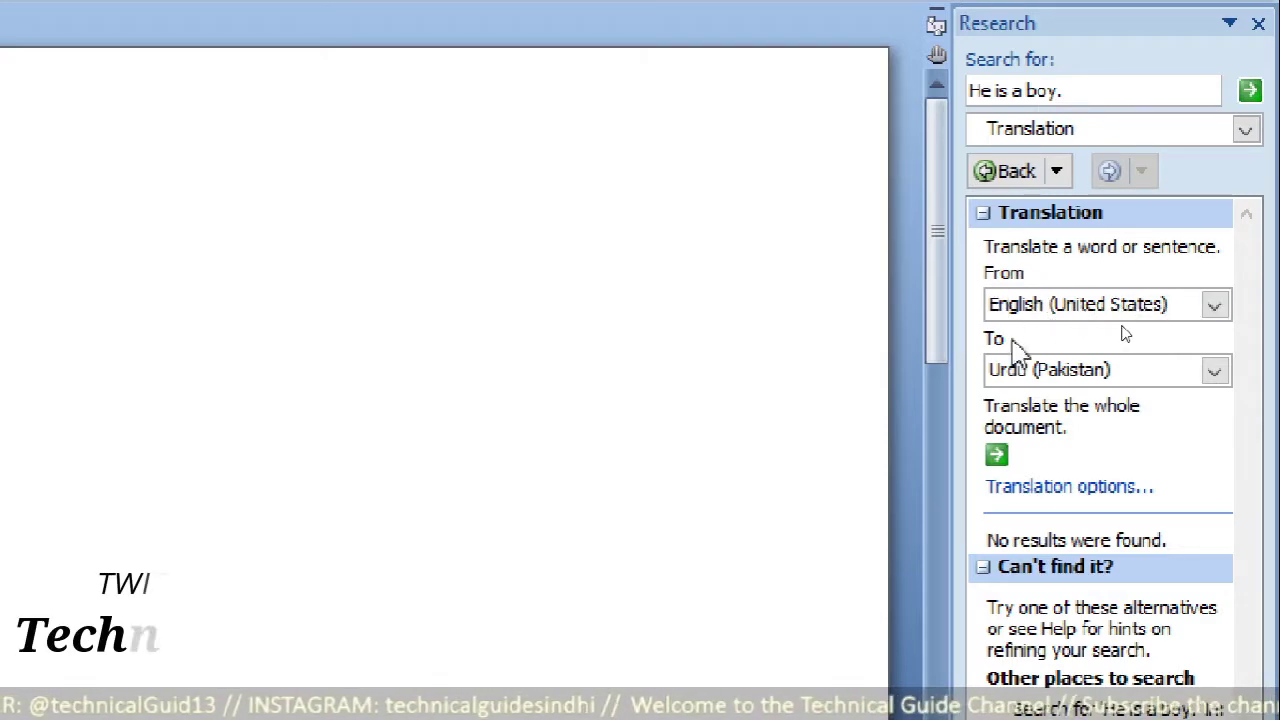
left_click(1013, 372)
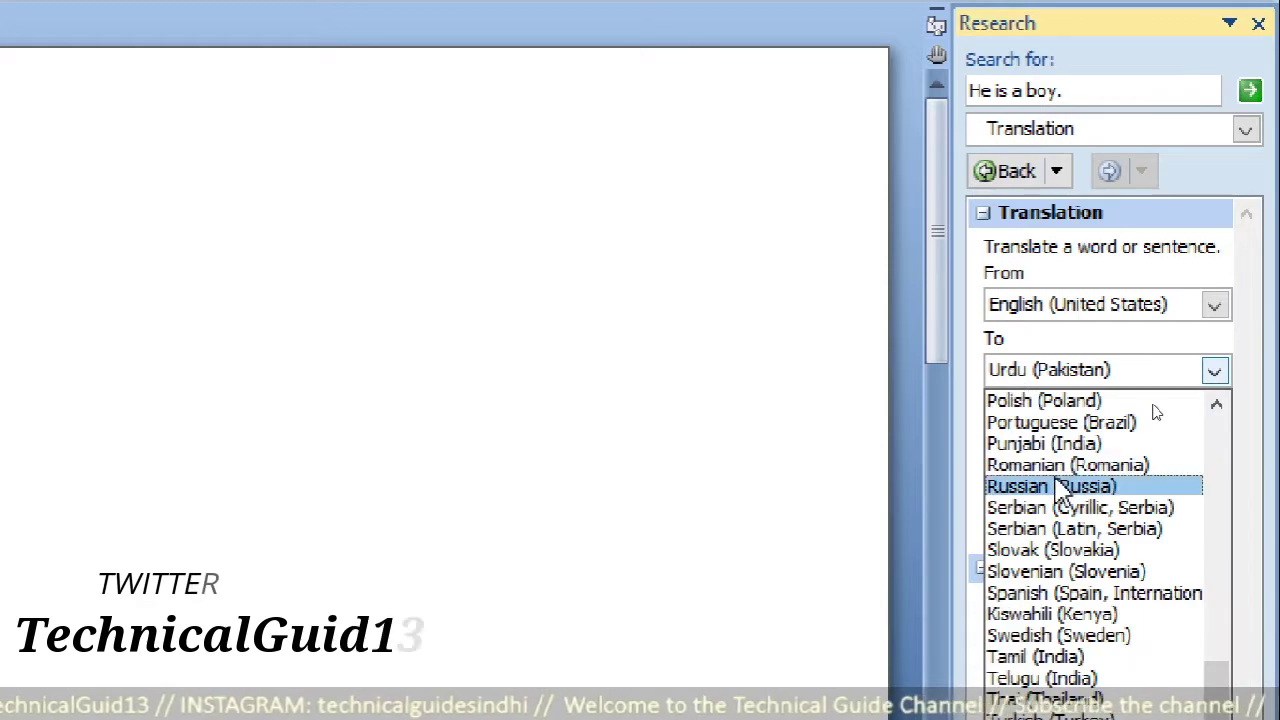
scroll(1063, 414, "down", 3)
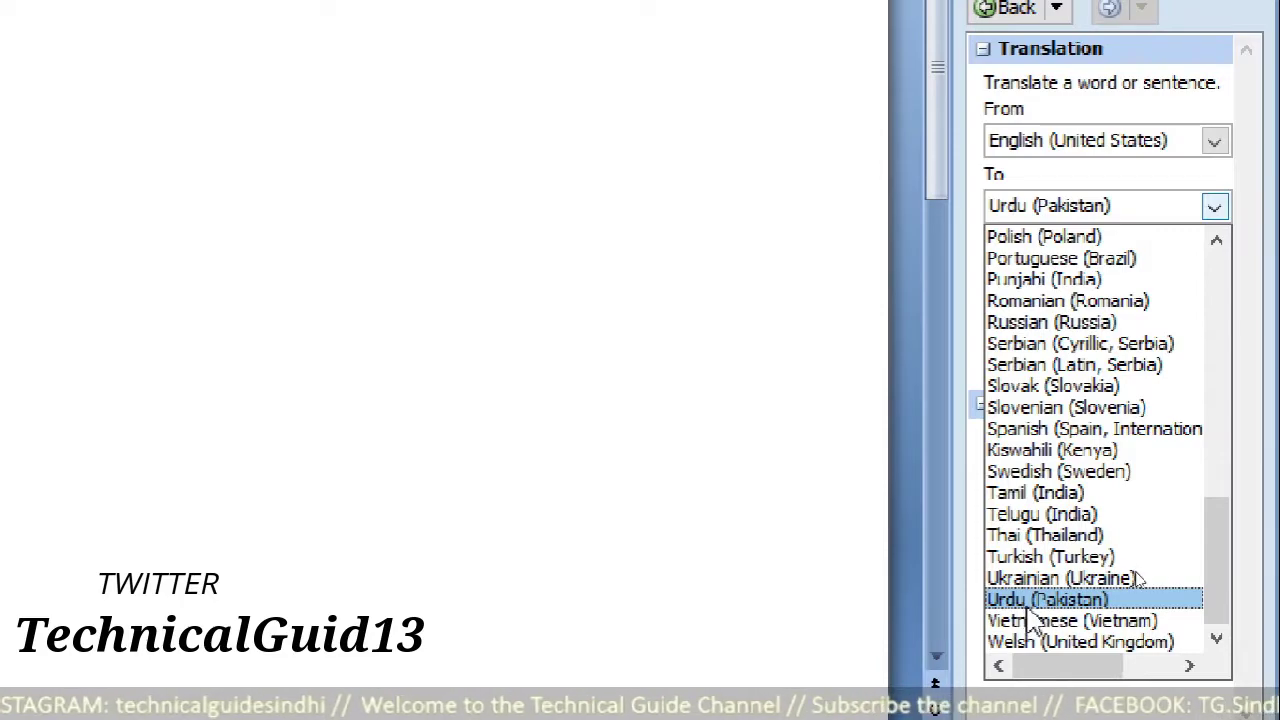
left_click(1026, 604)
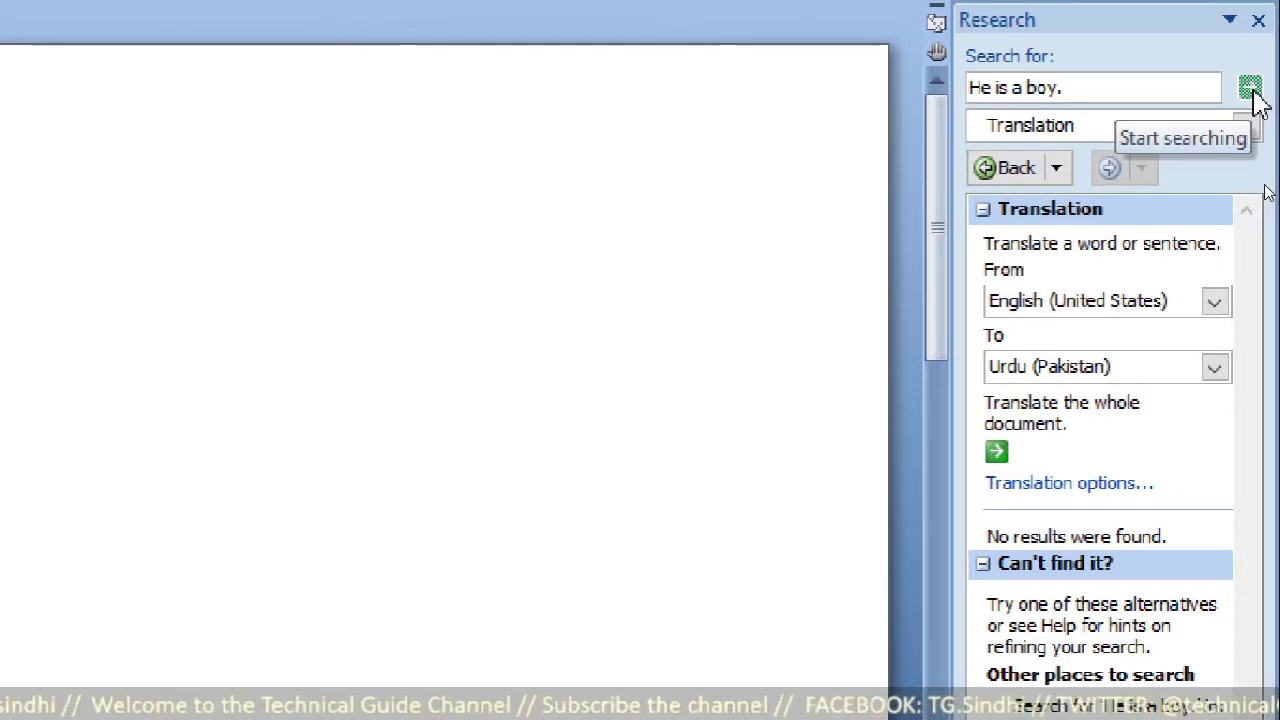
left_click(1250, 90)
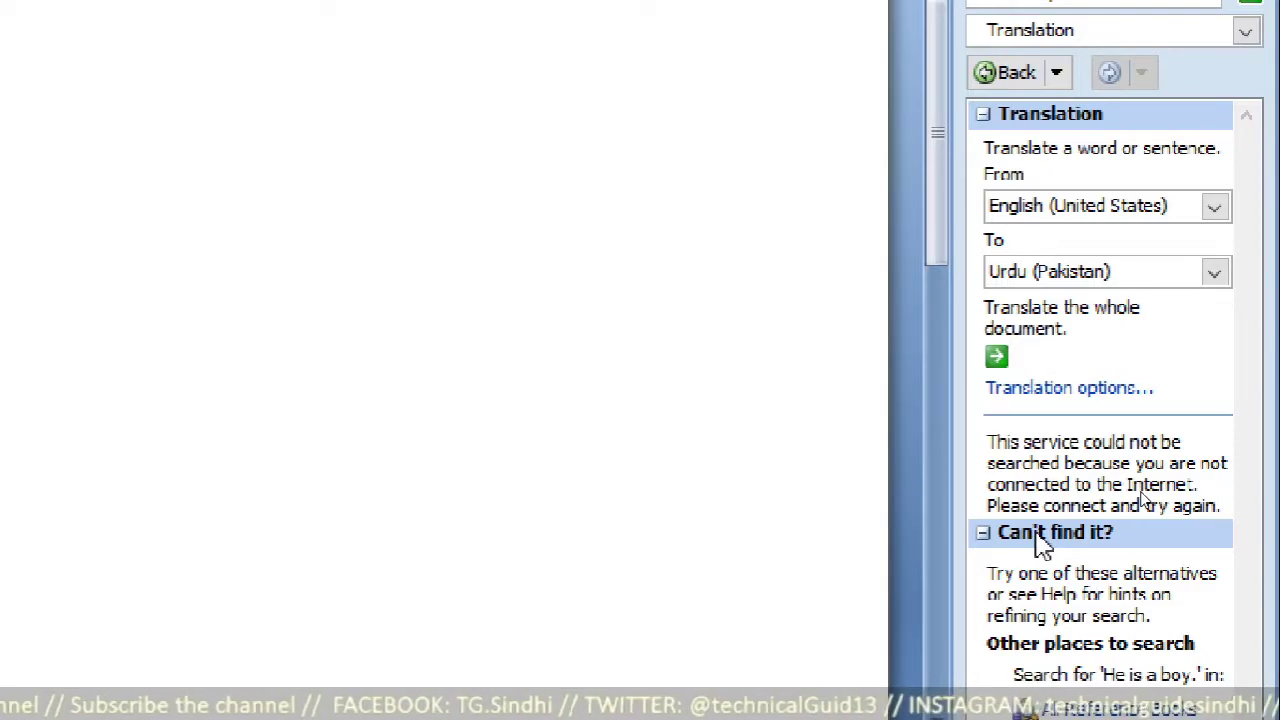
scroll(1040, 545, "down", 2)
scroll(1090, 600, "down", 1)
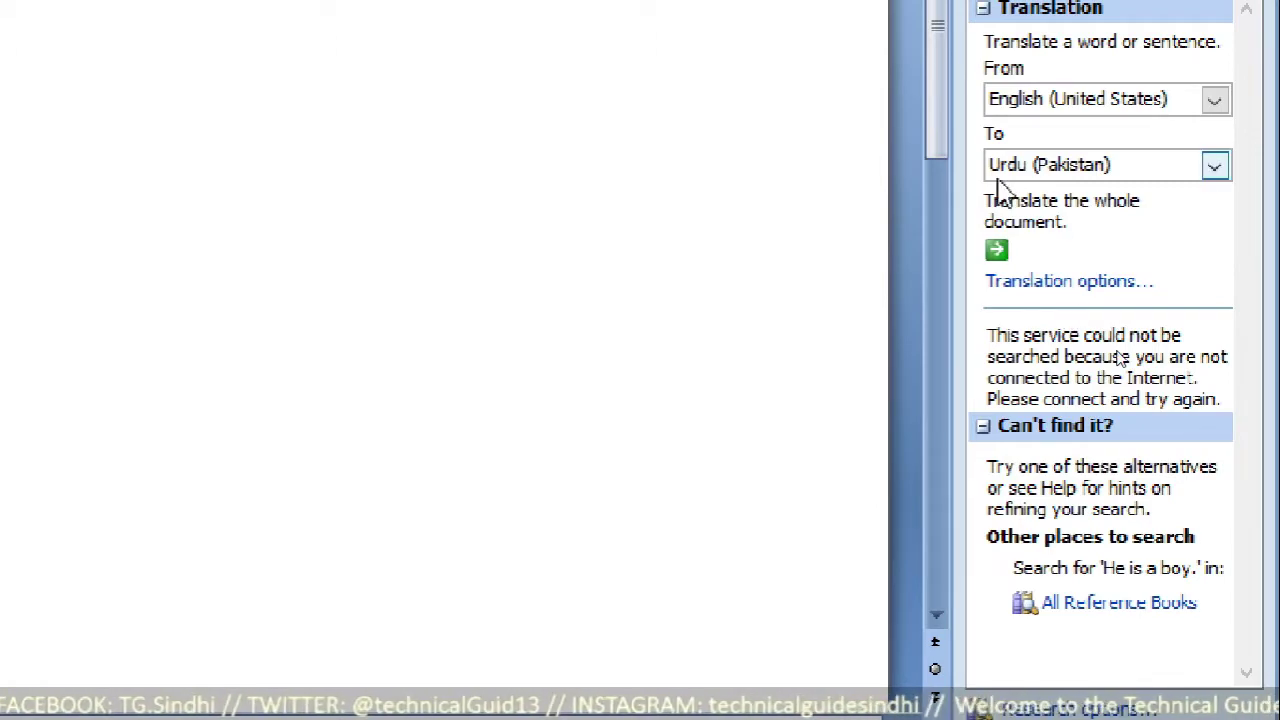
scroll(1009, 100, "up", 1)
scroll(1057, 120, "up", 2)
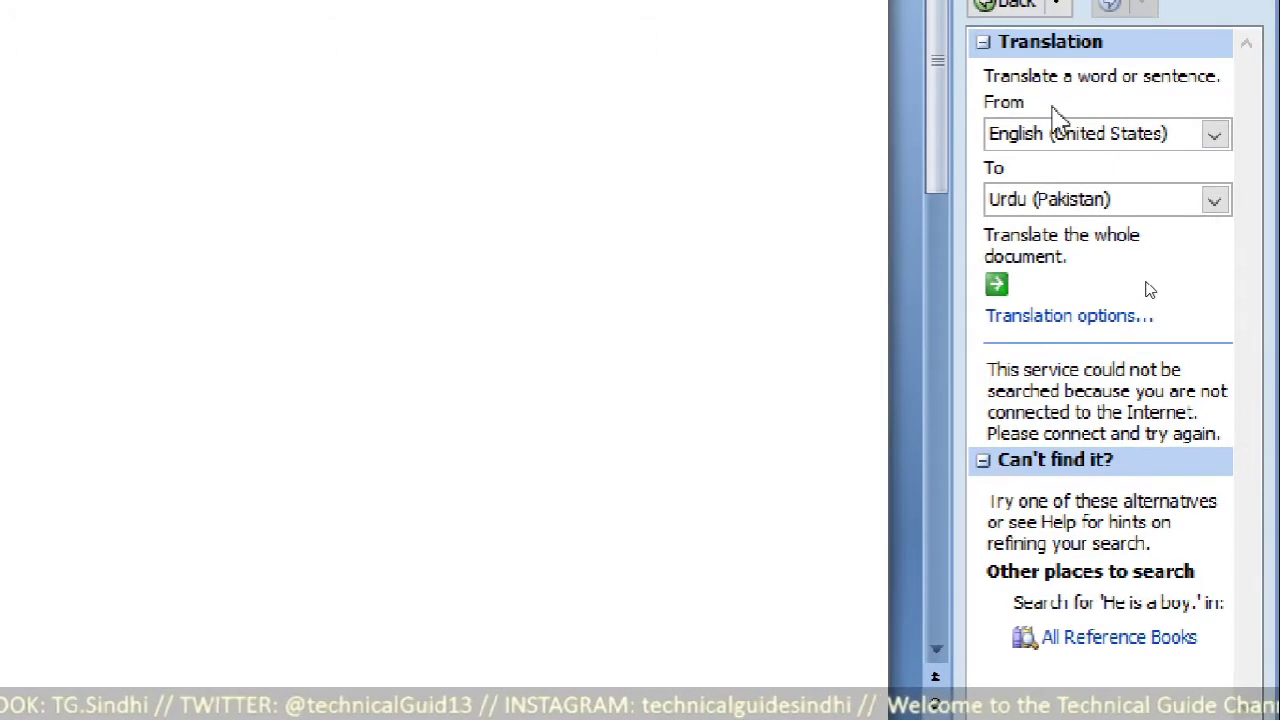
scroll(966, 97, "up", 1)
scroll(1020, 100, "up", 2)
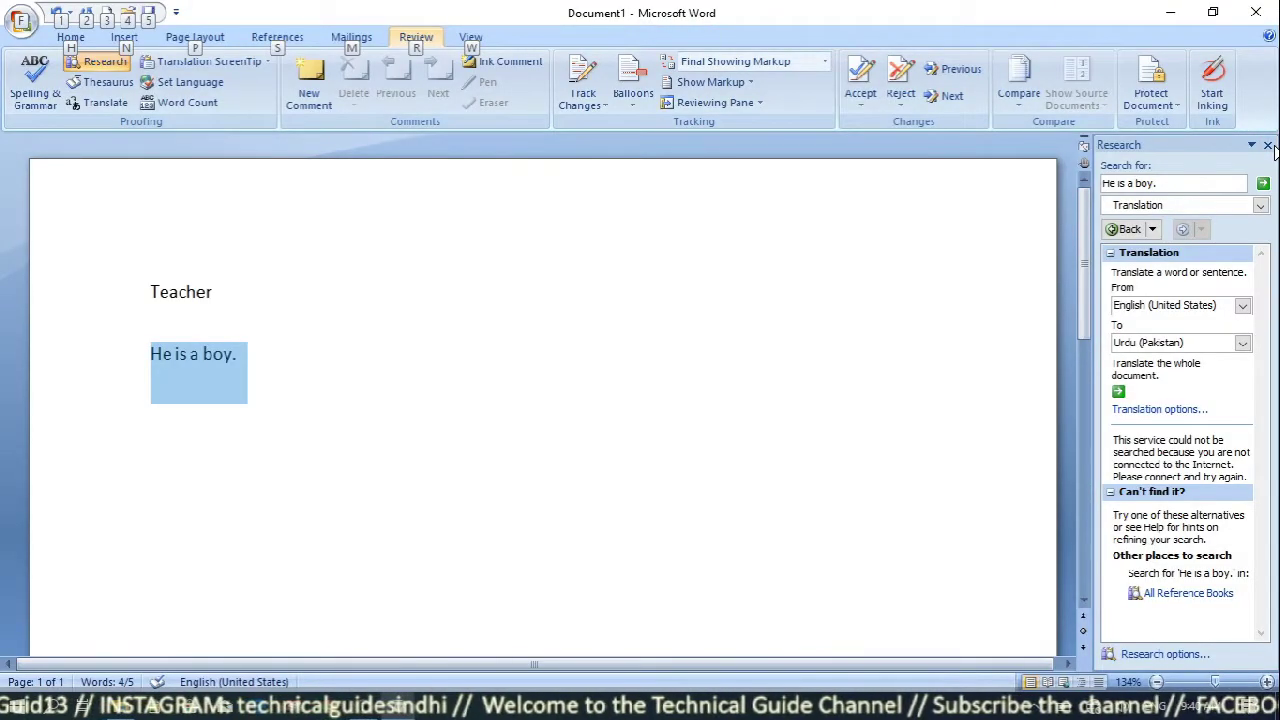
Step: Close the Research pane and look up Thesaurus synonyms for 'Teacher'
left_click(1268, 146)
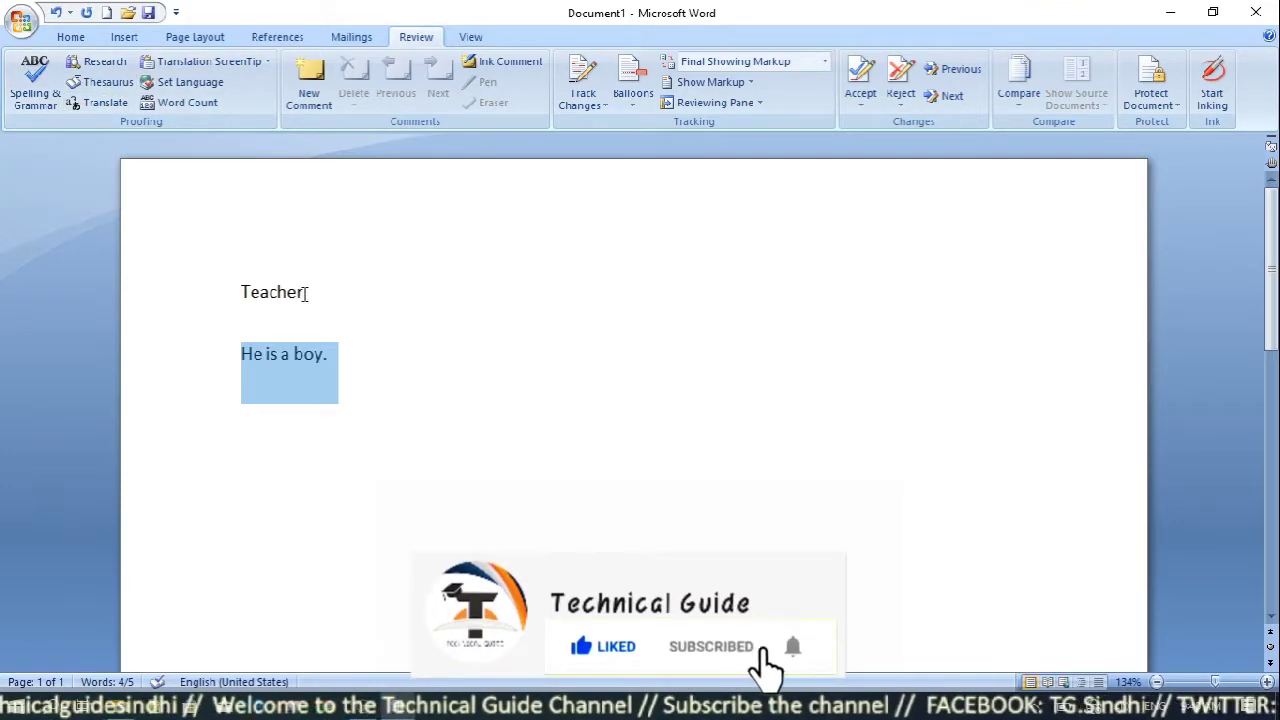
double_click(304, 293)
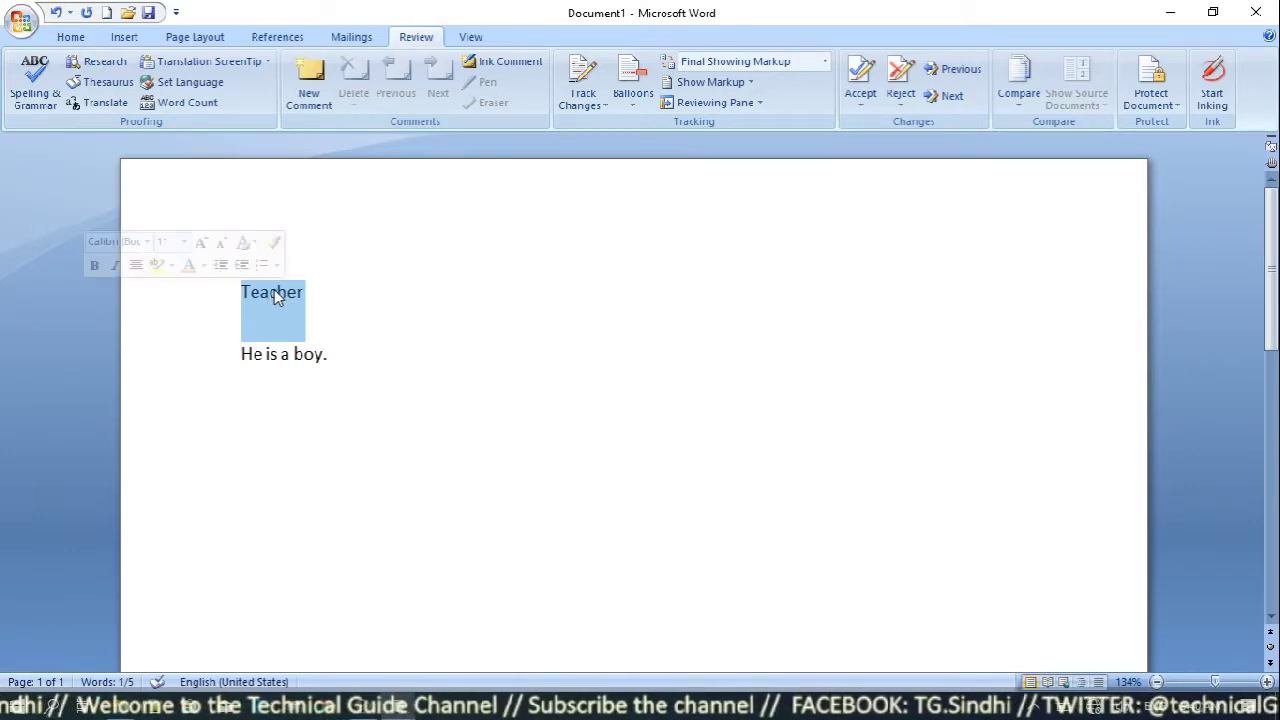
left_click(121, 87)
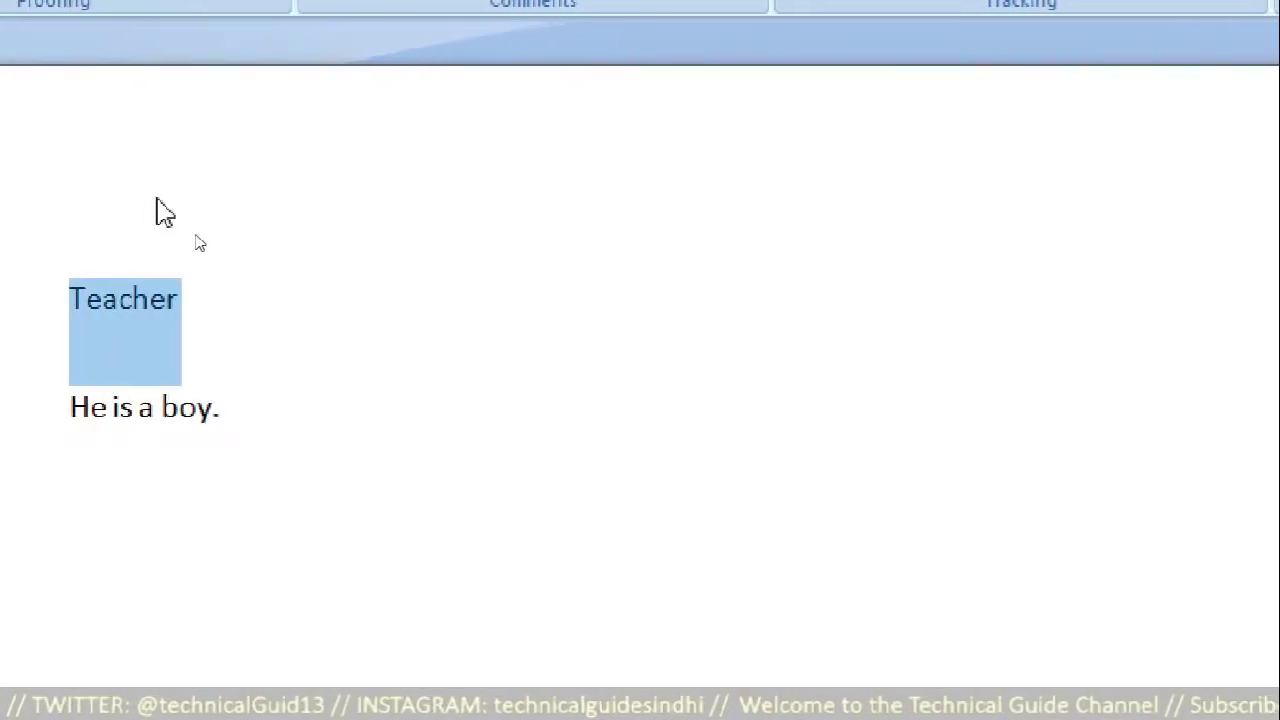
Step: Insert the Thesaurus synonym 'educator' right after 'Teacher'
left_click(309, 310)
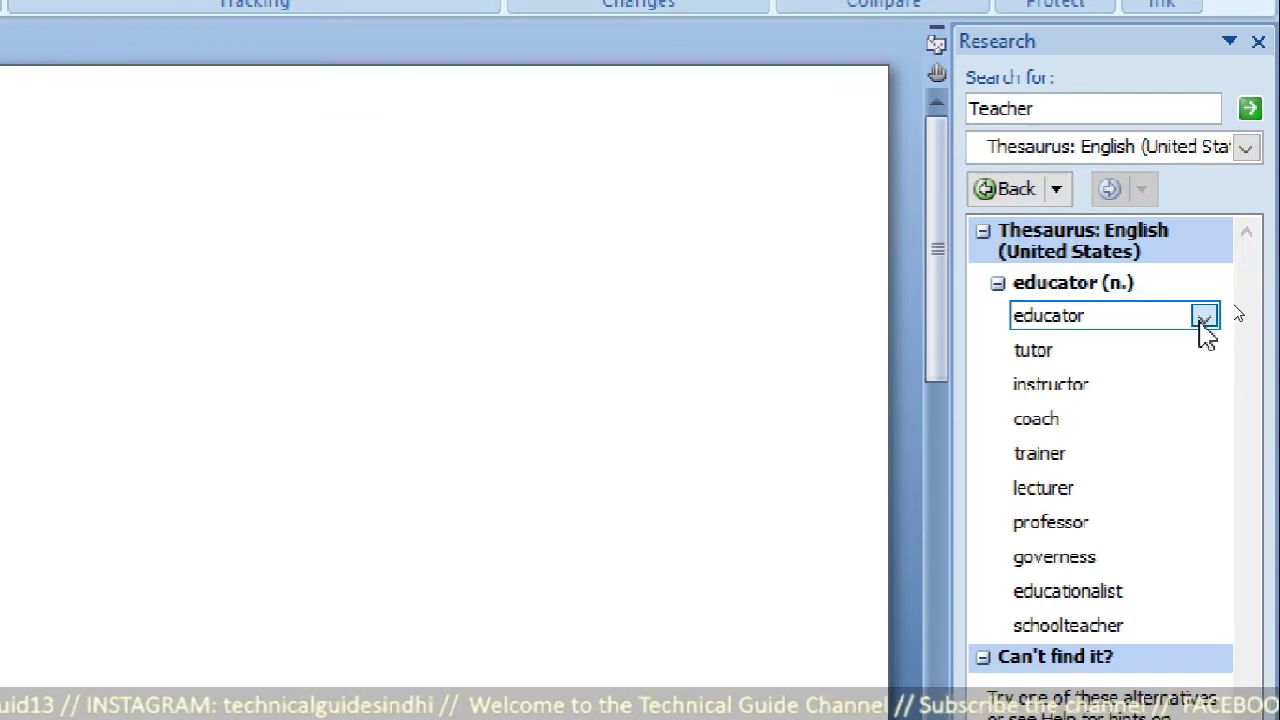
left_click(1201, 320)
left_click(1156, 358)
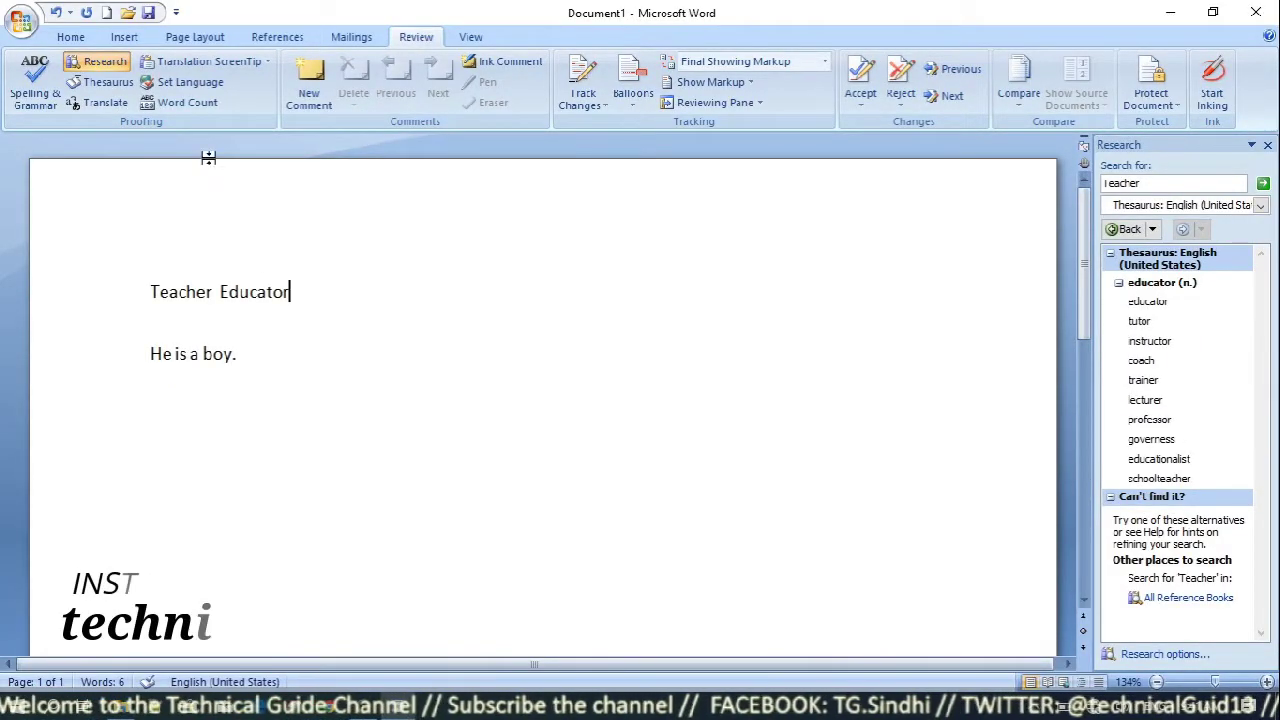
left_click(190, 65)
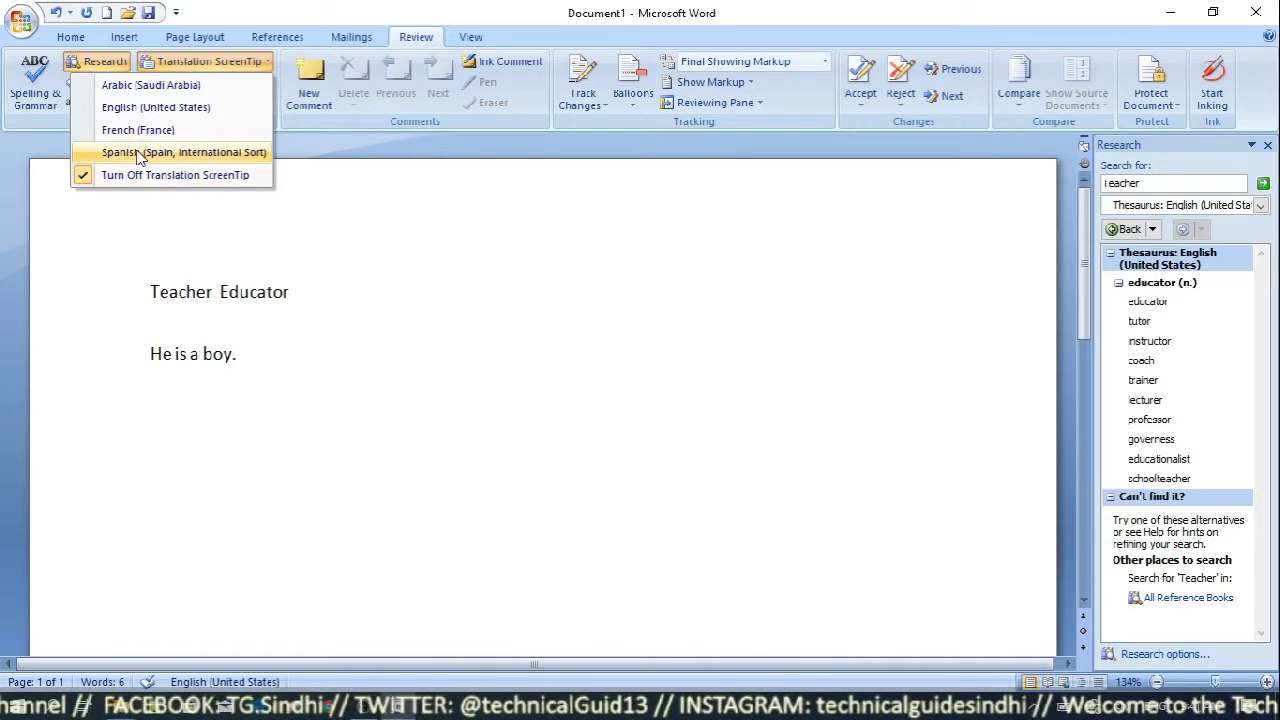
Step: Set Translation ScreenTips to Spanish (Spain, International Sort) and view translations of Teacher and Educator
left_click(137, 155)
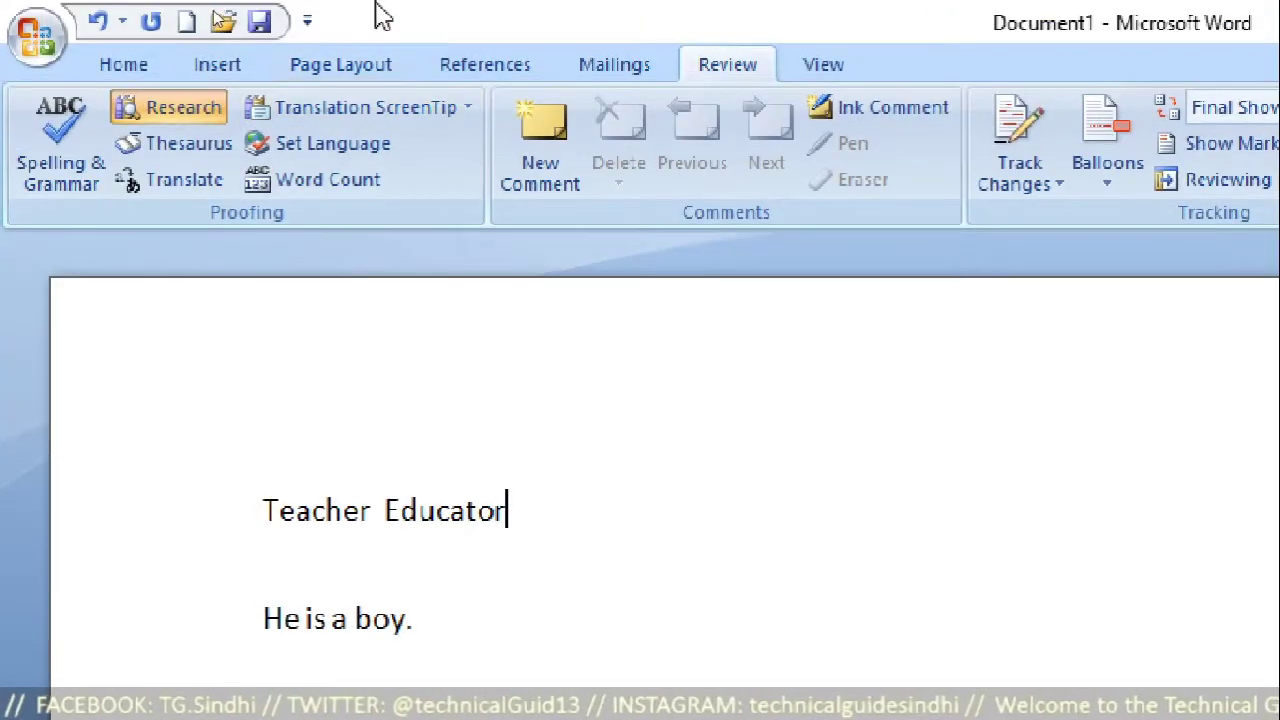
left_click(362, 110)
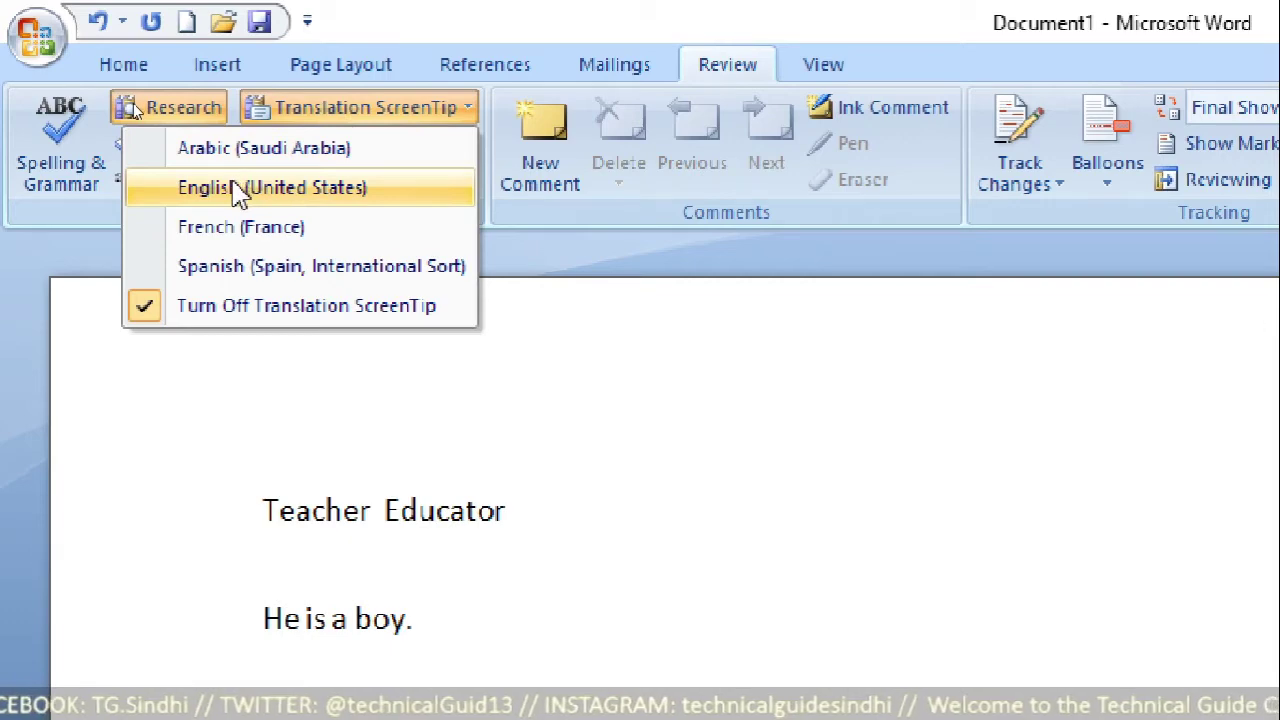
left_click(218, 268)
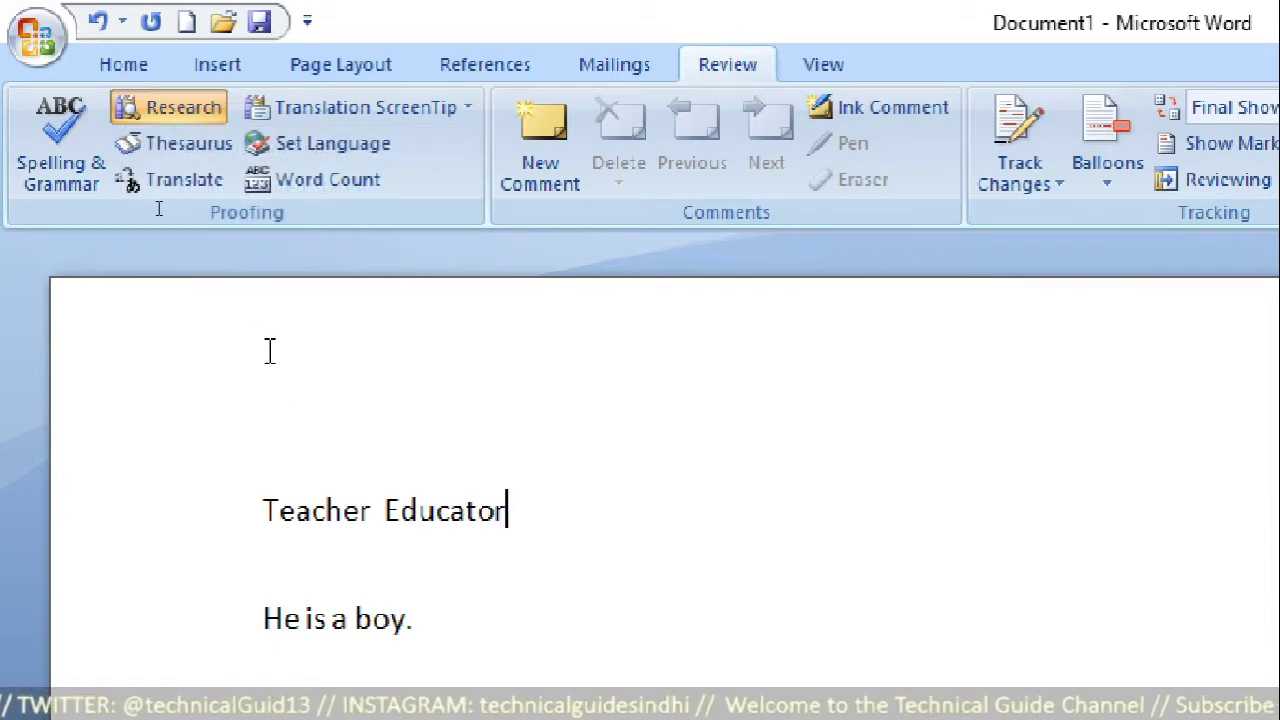
mouse_move(325, 510)
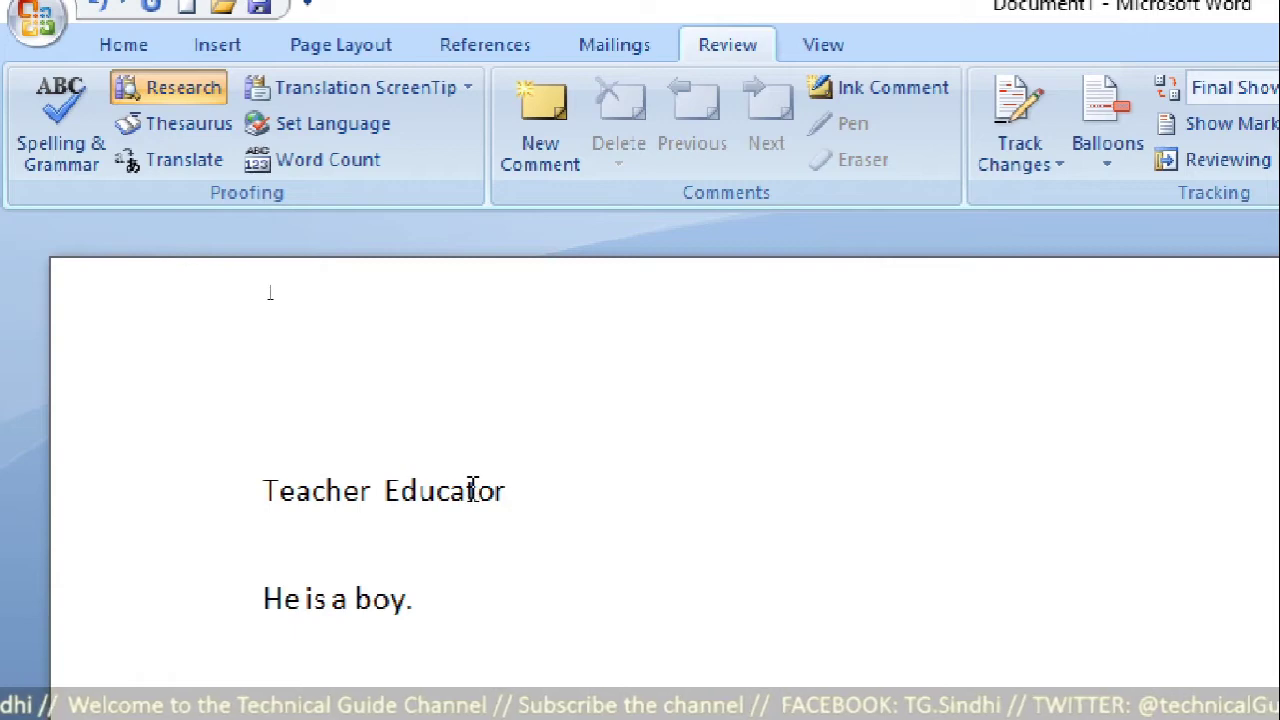
mouse_move(474, 497)
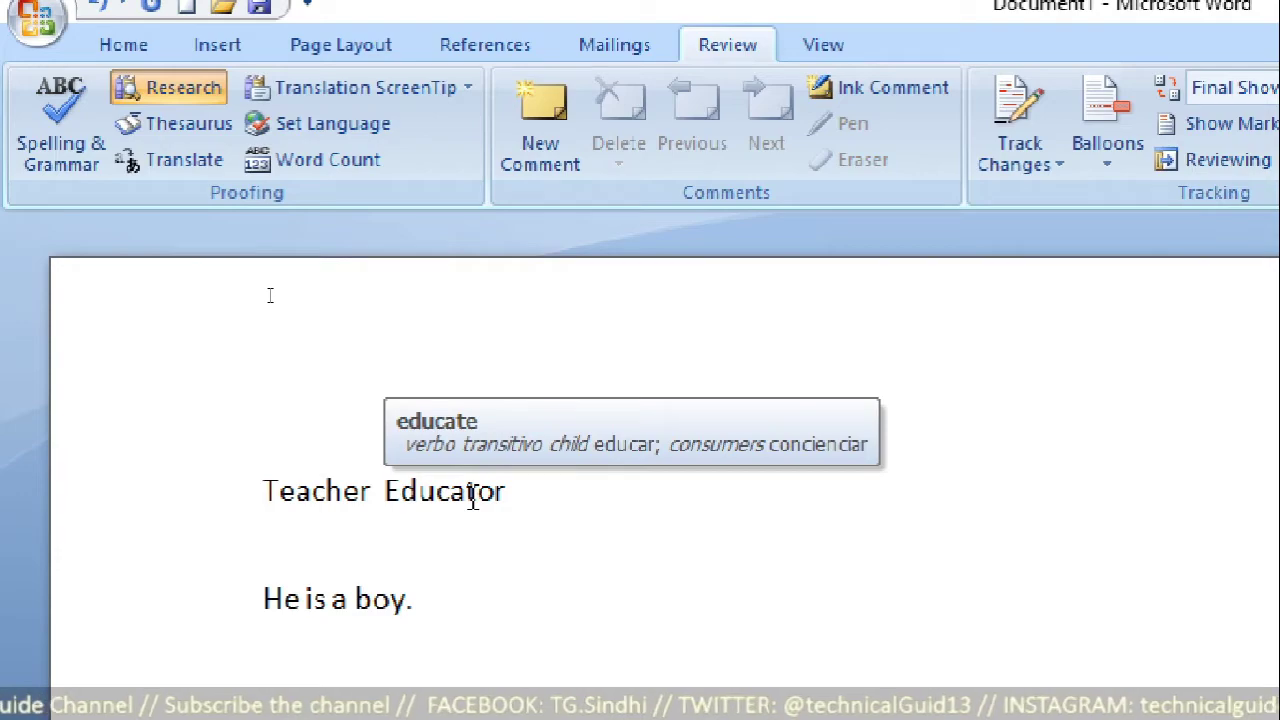
left_click(345, 88)
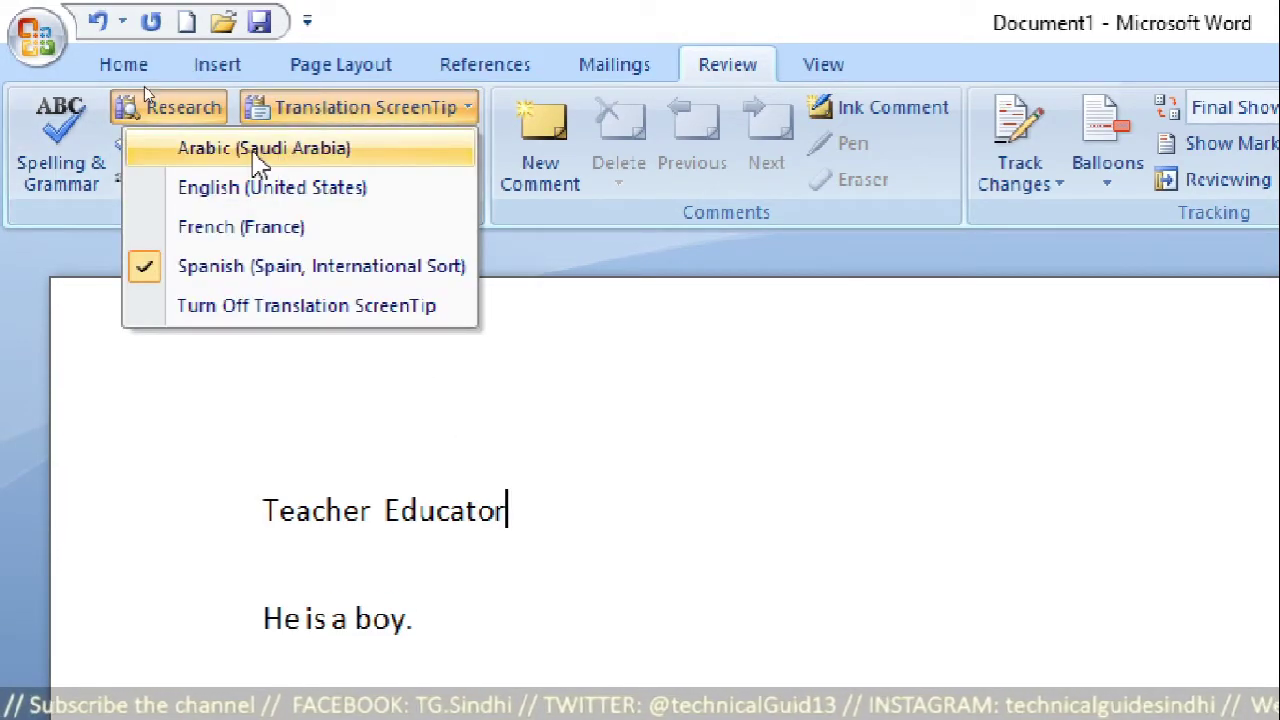
Step: Set Translation ScreenTips to Arabic (Saudi Arabia), then switch them to another language with the cursor before 'boy'
left_click(255, 157)
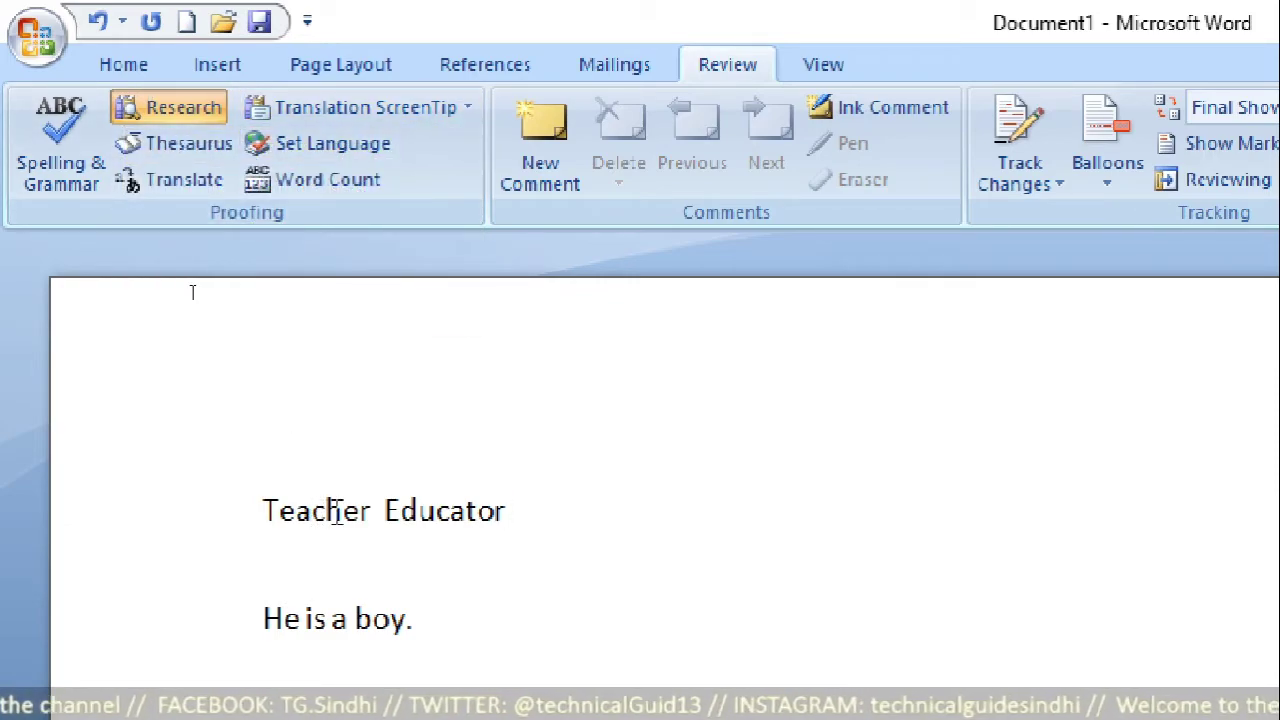
left_click(355, 619)
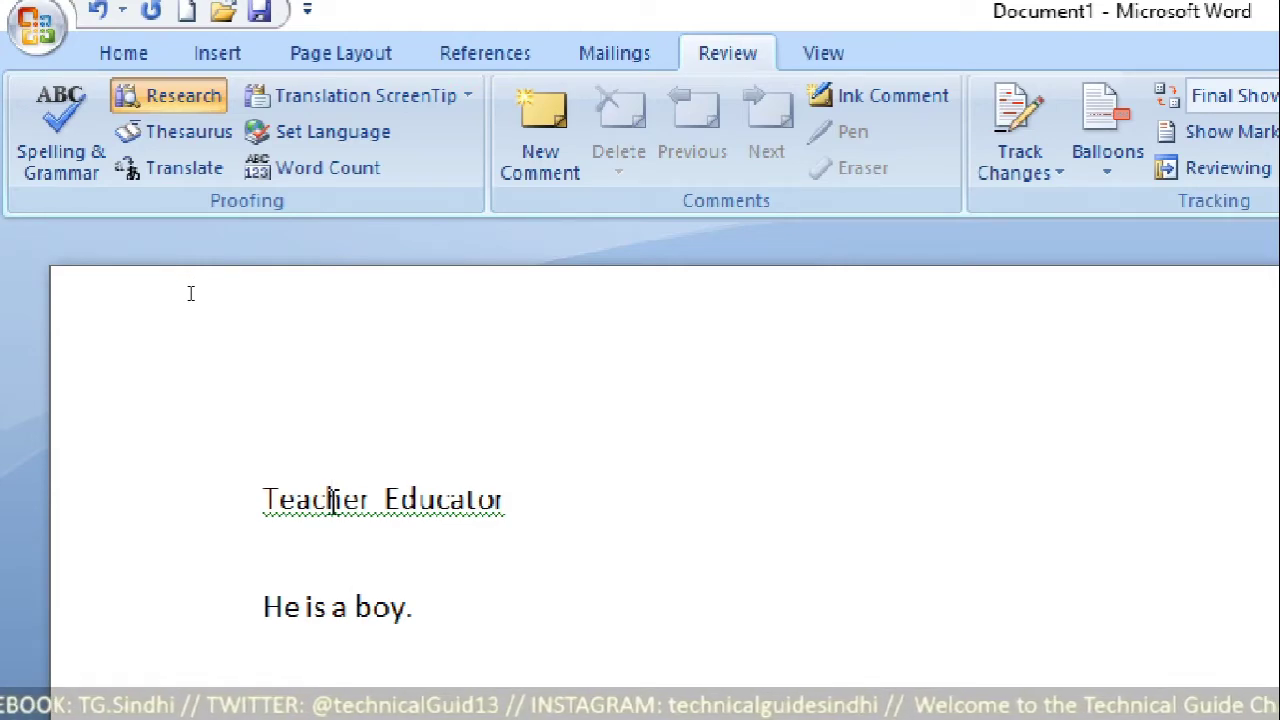
left_click(450, 100)
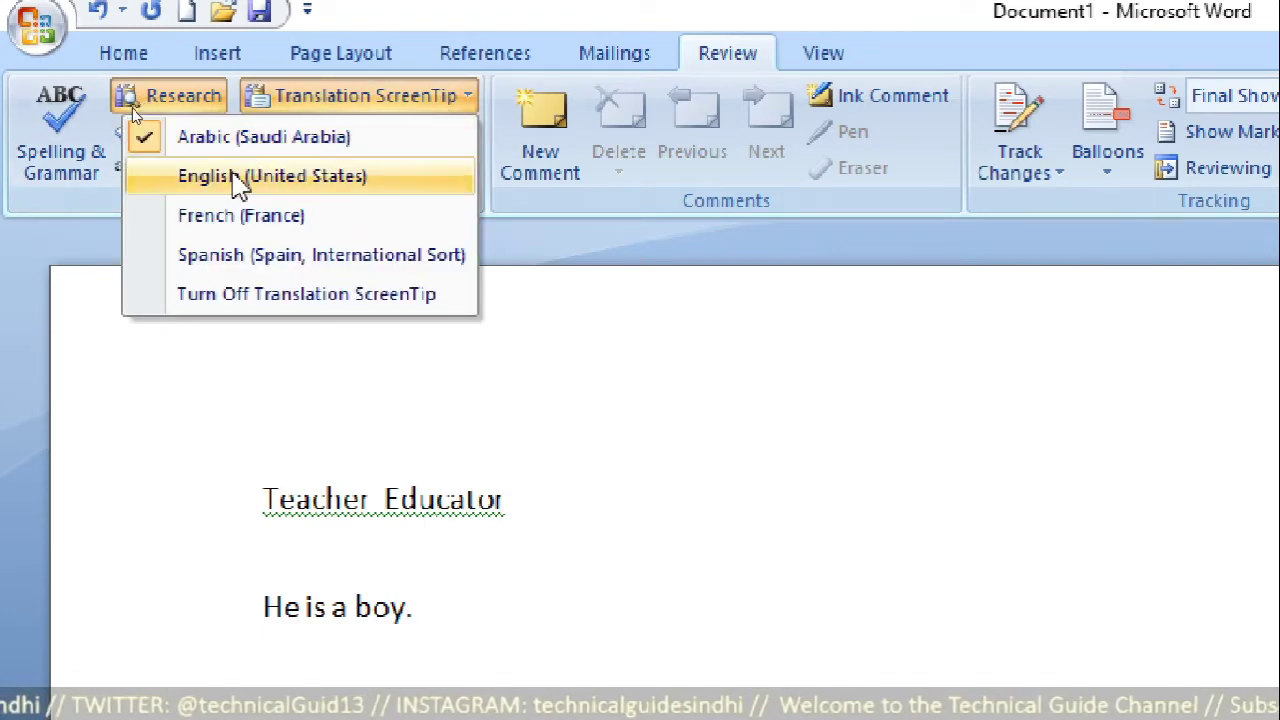
left_click(212, 256)
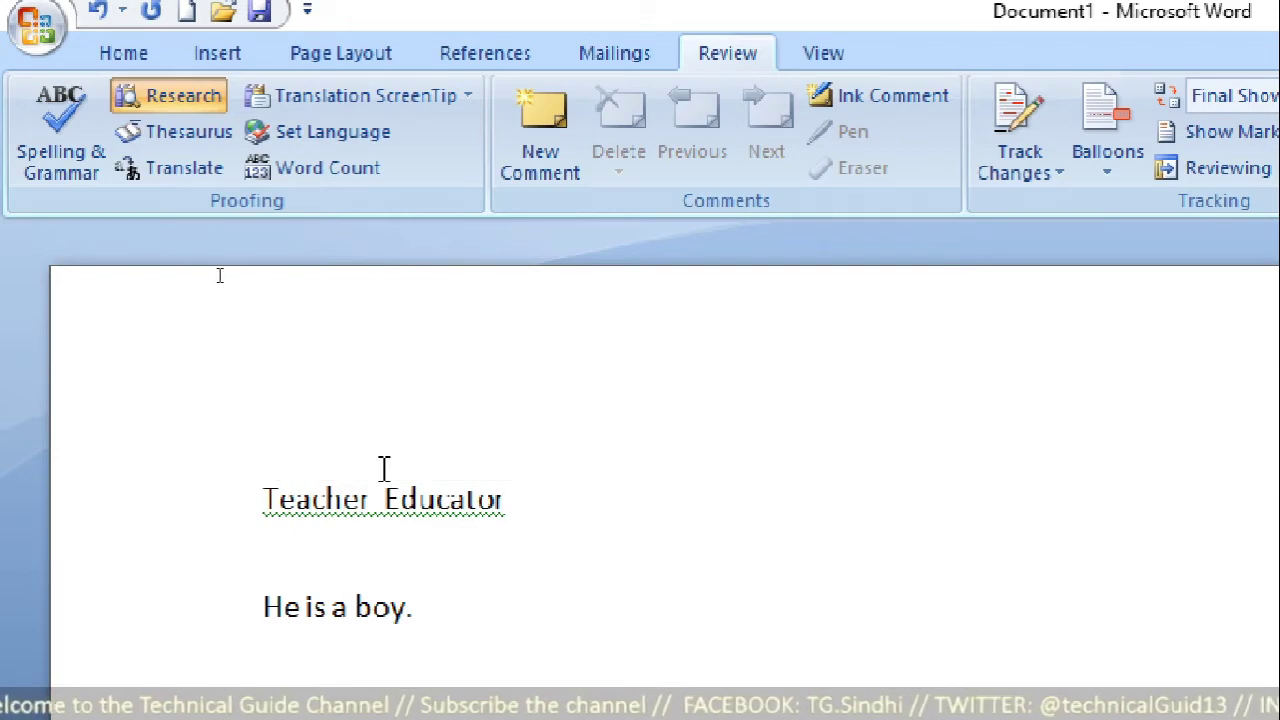
Step: Confirm English (United States) as the text's proofing language in the Language dialog
left_click(320, 140)
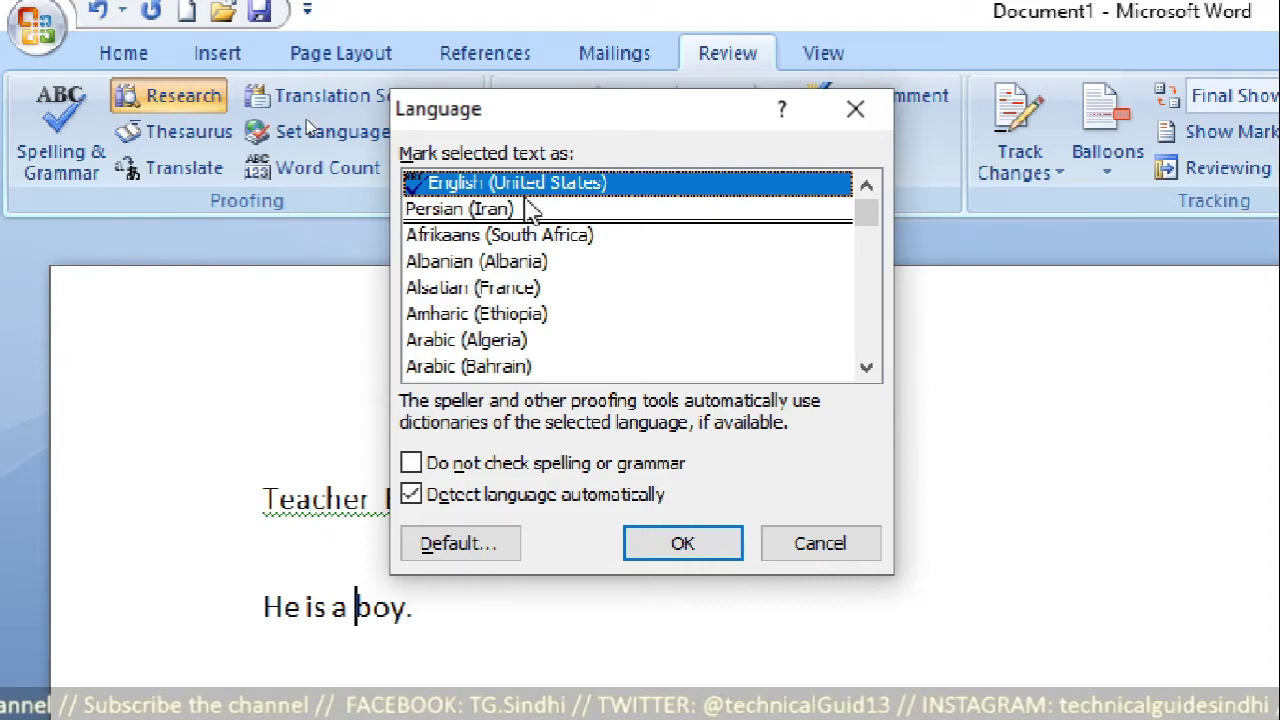
left_click(677, 547)
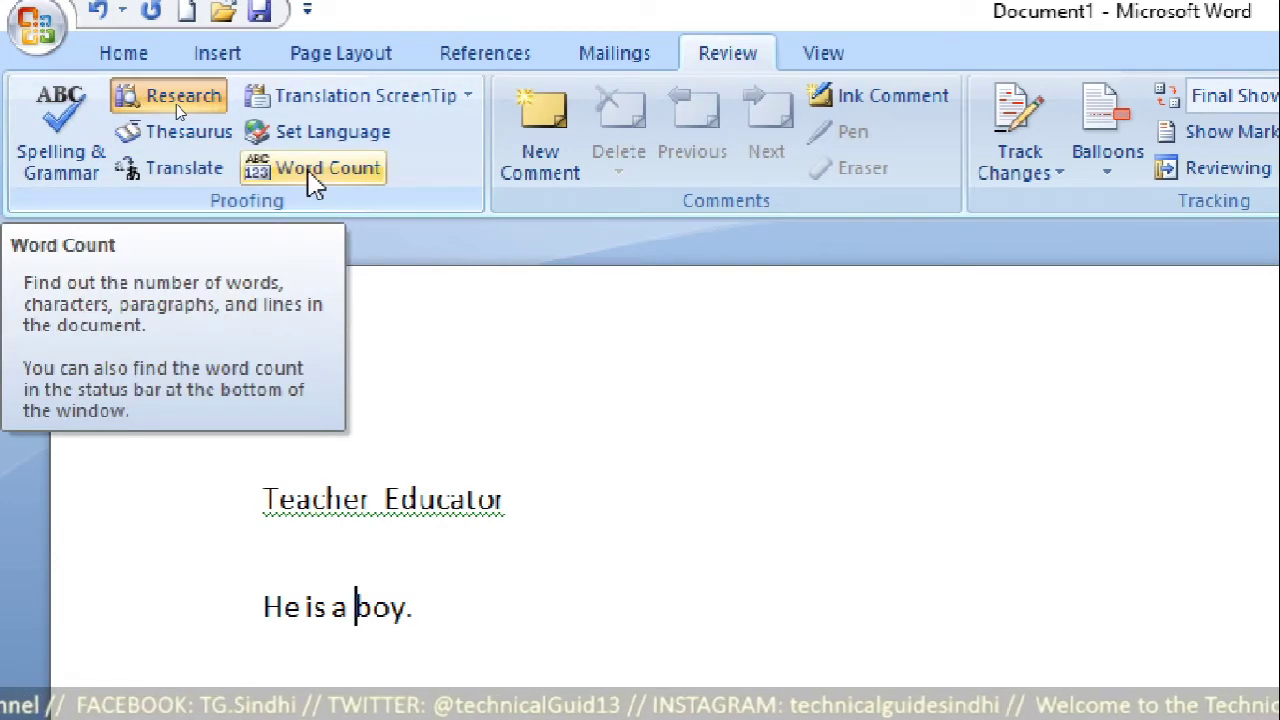
Step: Check Word Count statistics (1 page, 6 words, 29 characters with spaces, 2 lines), then close them
left_click(340, 175)
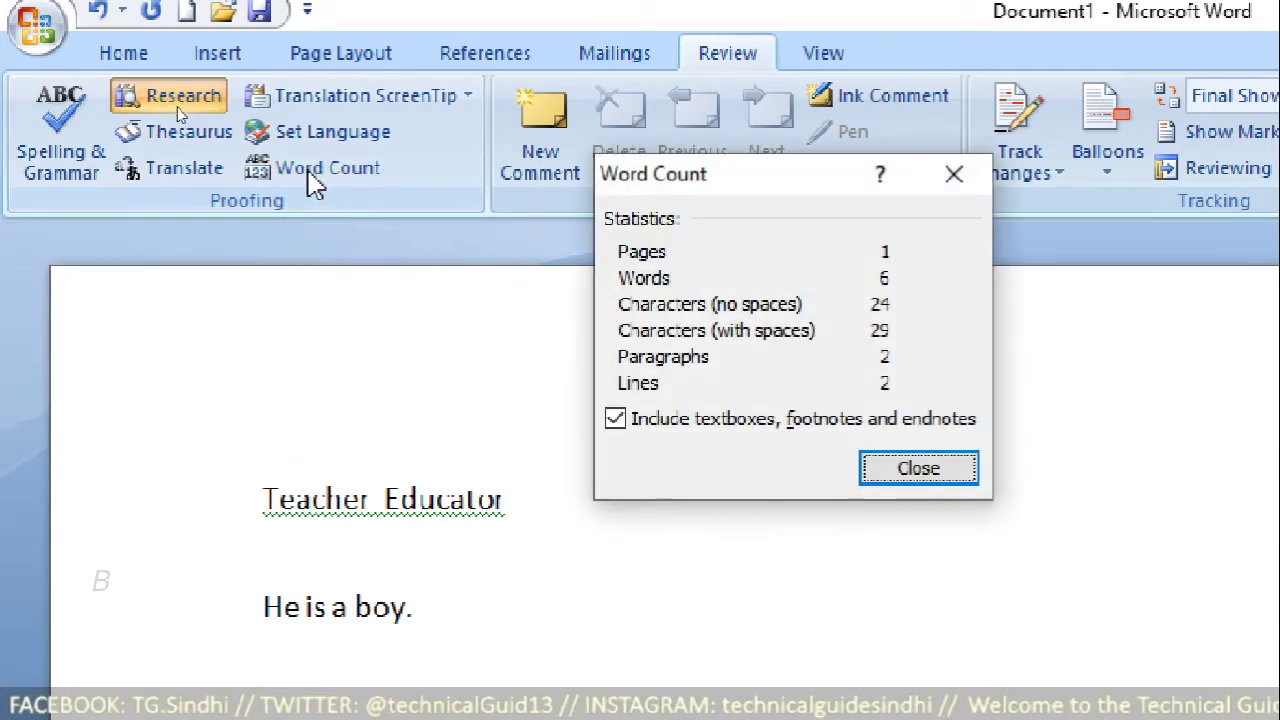
mouse_move(725, 190)
left_mouse_down()
mouse_move(735, 325)
mouse_move(738, 300)
left_mouse_up()
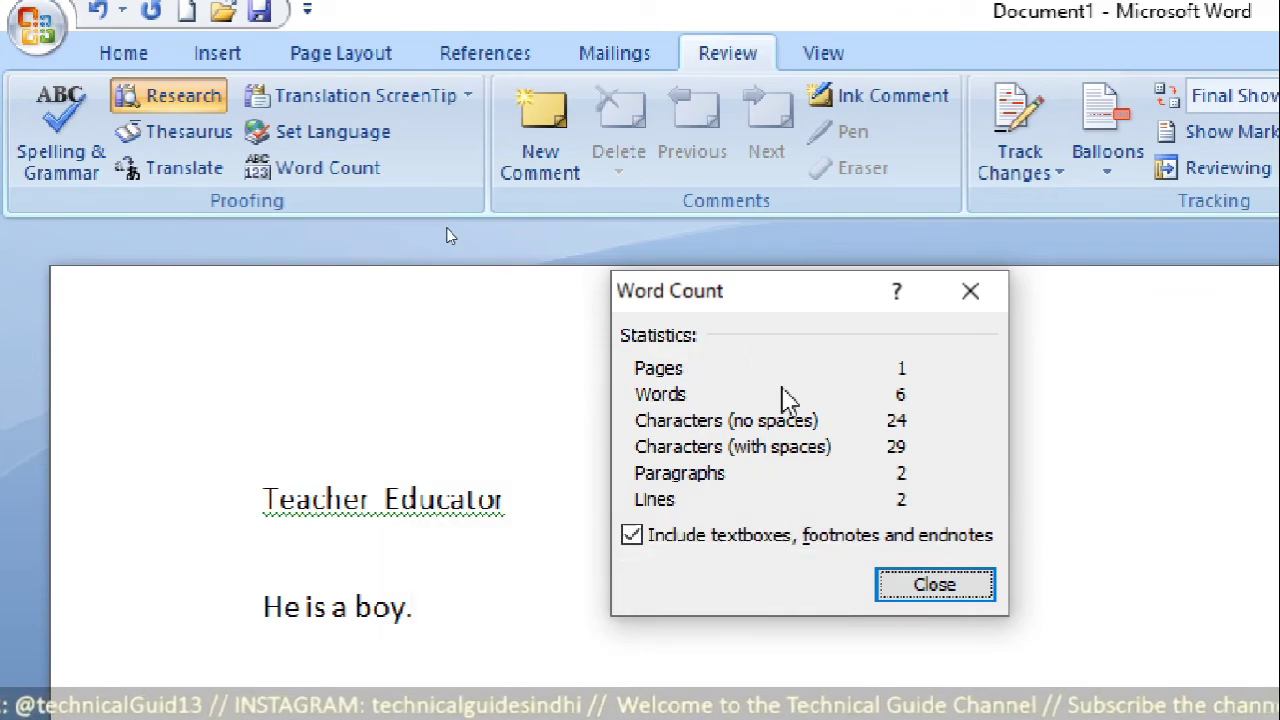
left_click(931, 593)
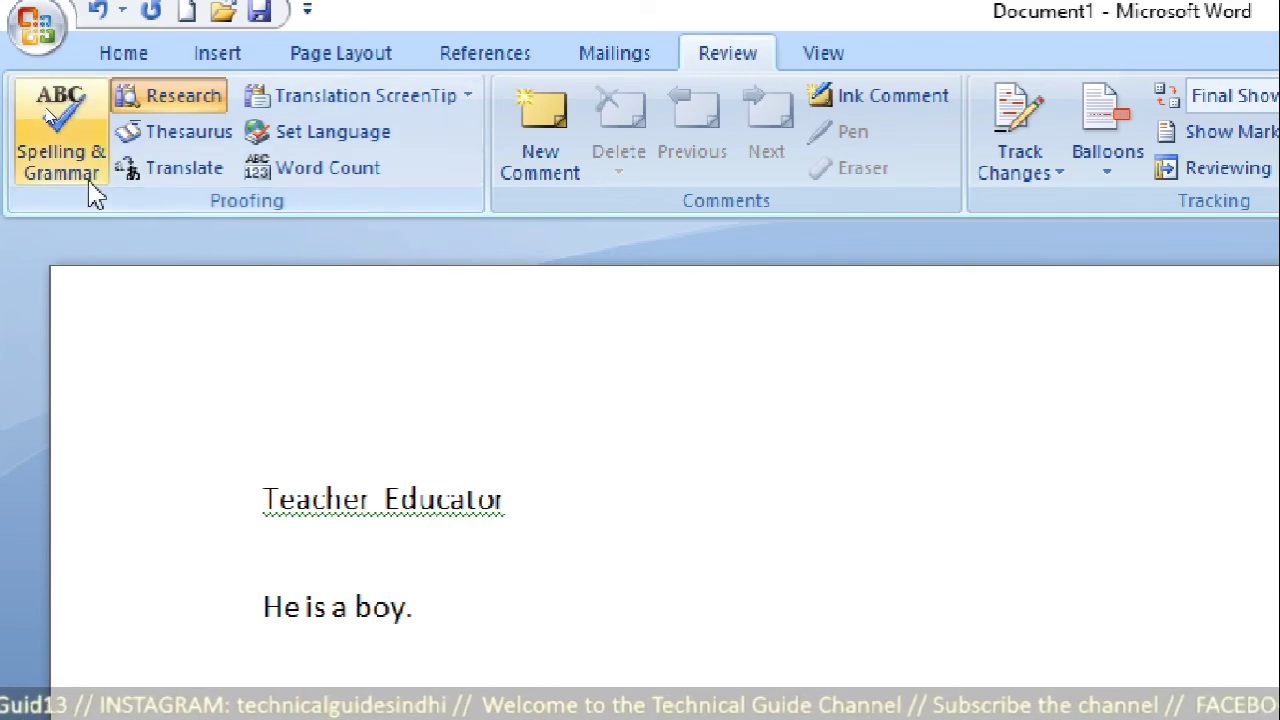